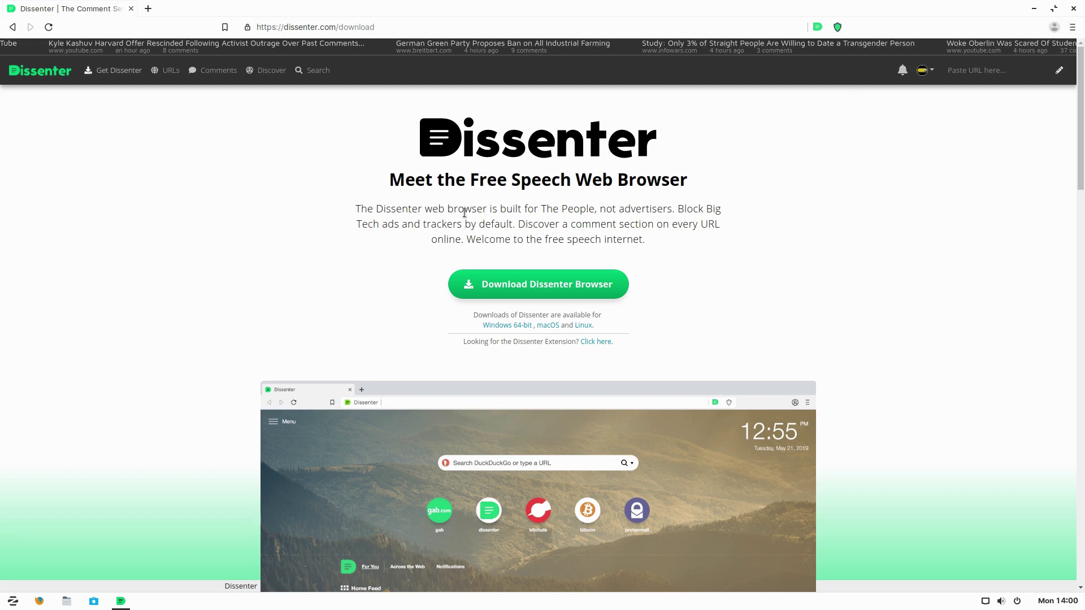
- Scroll down the dissenter.com 'Meet the Free Speech Web Browser' download page
scroll(891, 227, "down", 2)
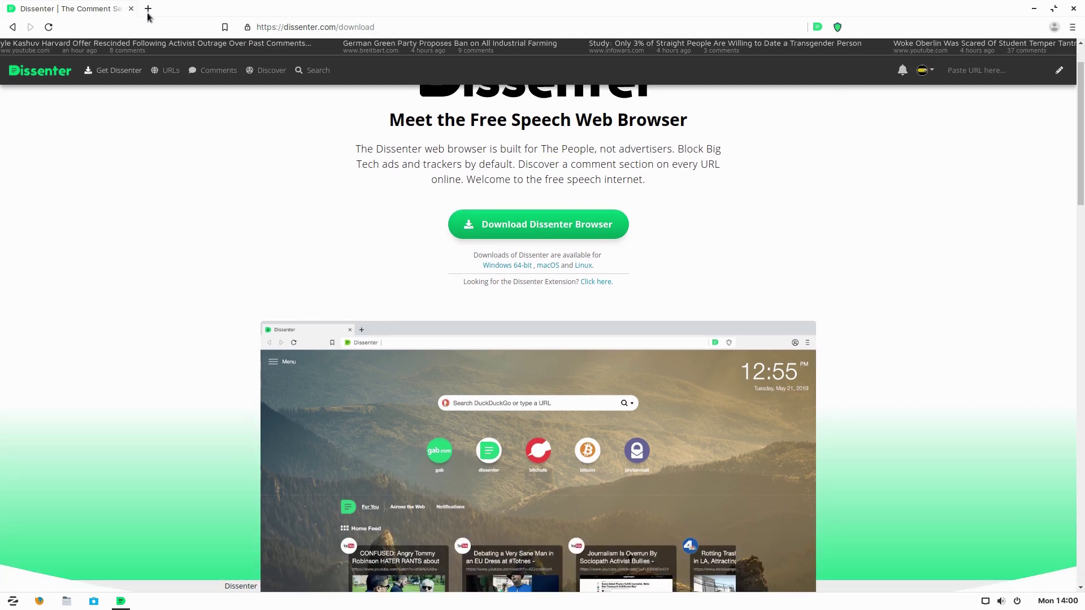
- Open a second tab beside the Dissenter download page and load cnn.com in it
left_click(148, 9)
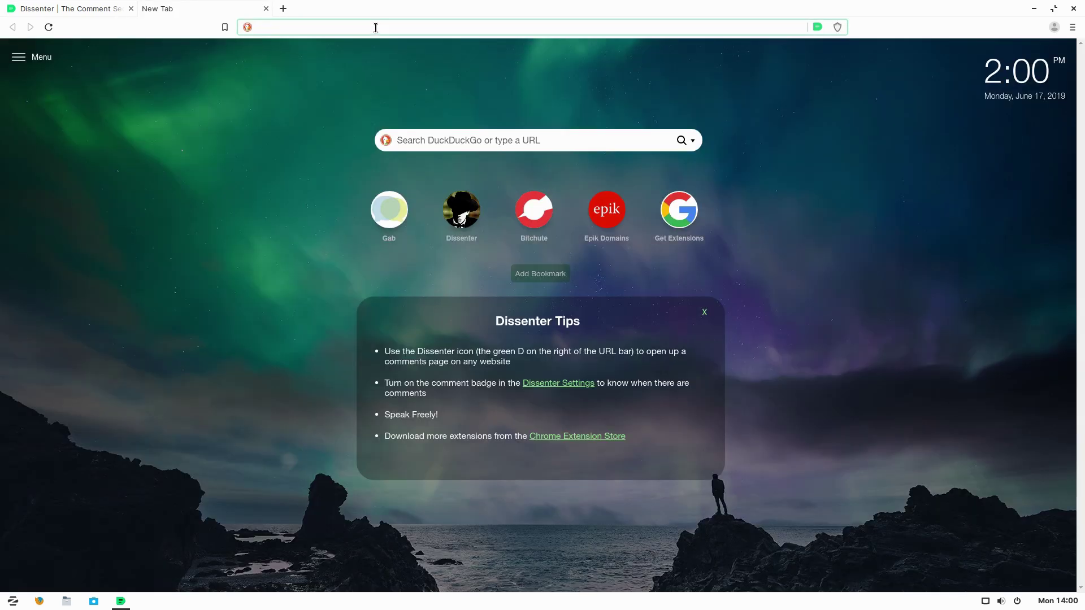
left_click(104, 10)
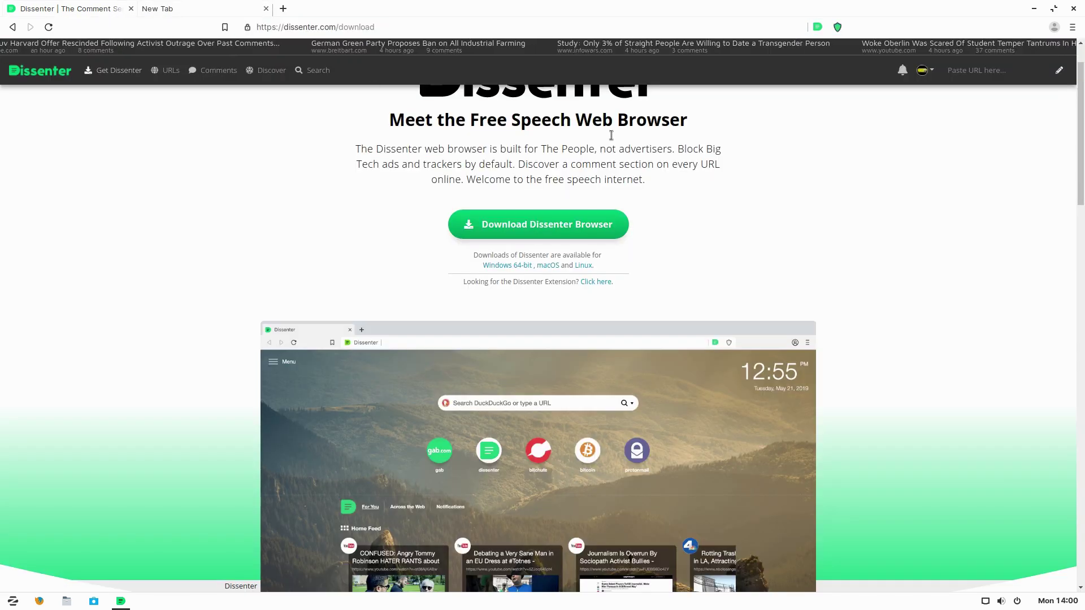
scroll(706, 257, "up", 2)
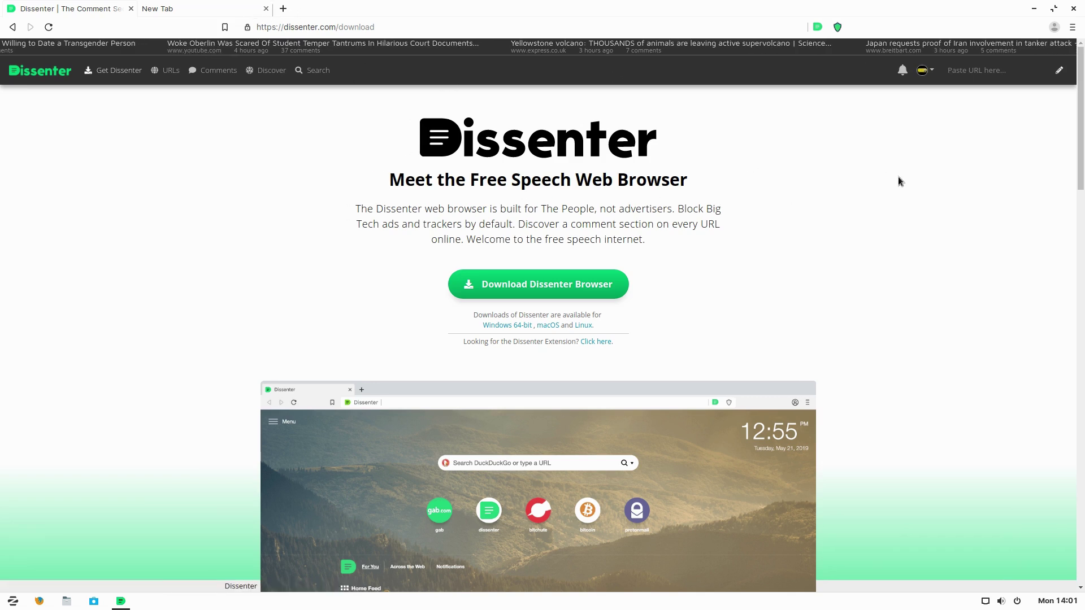
left_click(230, 14)
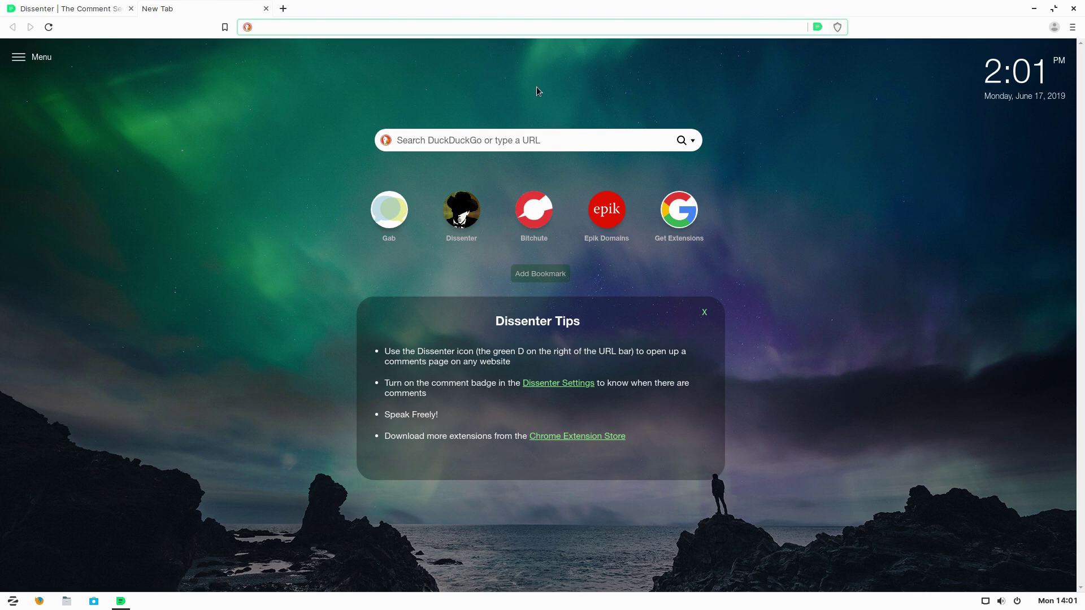
type("cnn.com")
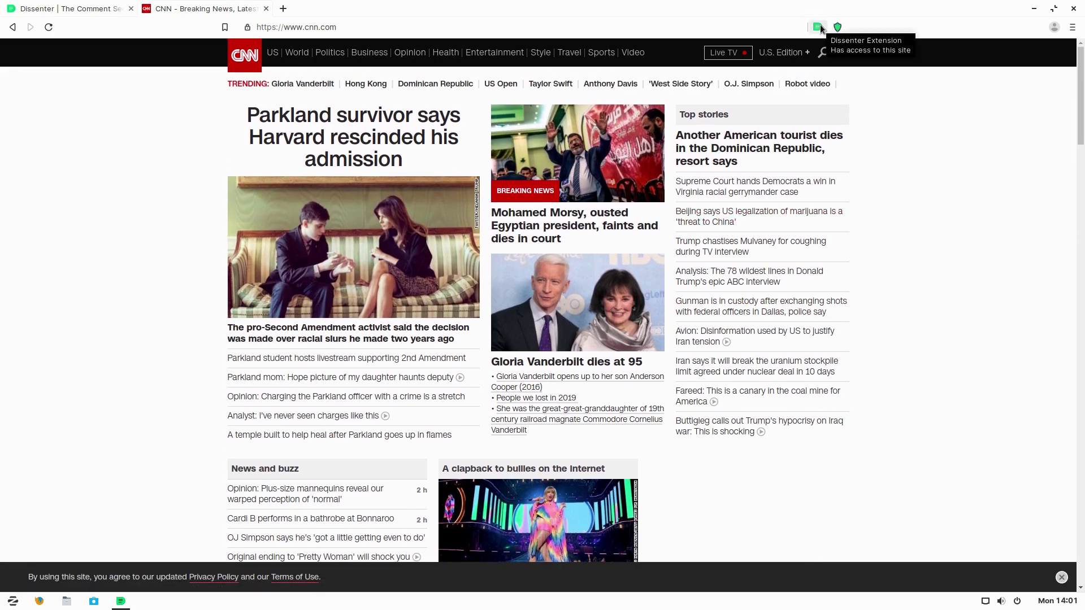
- Browse the 1,211 Dissenter comments on cnn.com, then close the comment panel
left_click(819, 27)
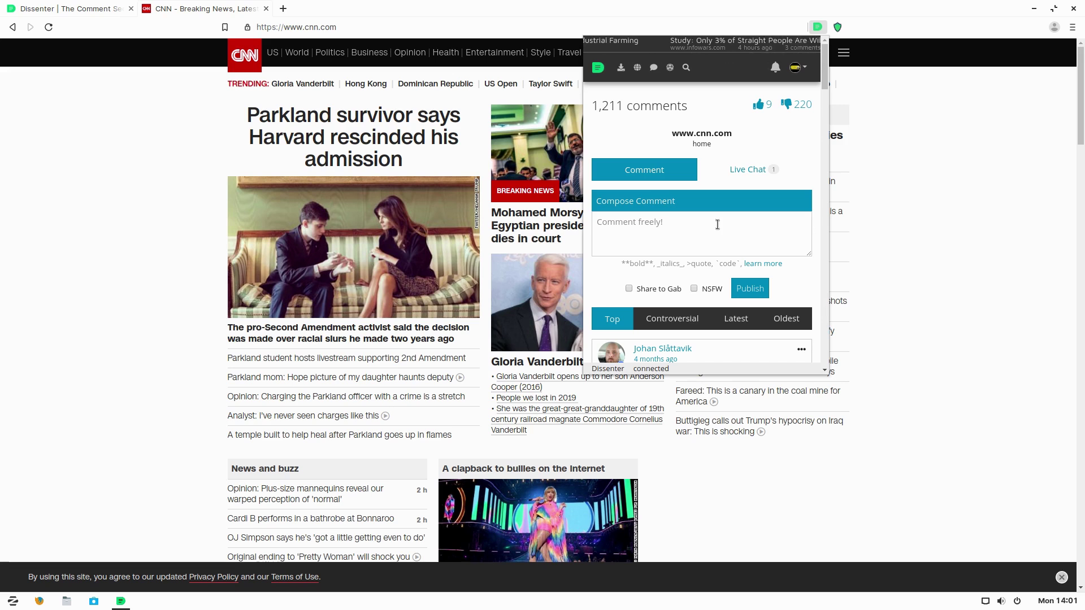
scroll(717, 224, "down", 3)
scroll(760, 254, "down", 1)
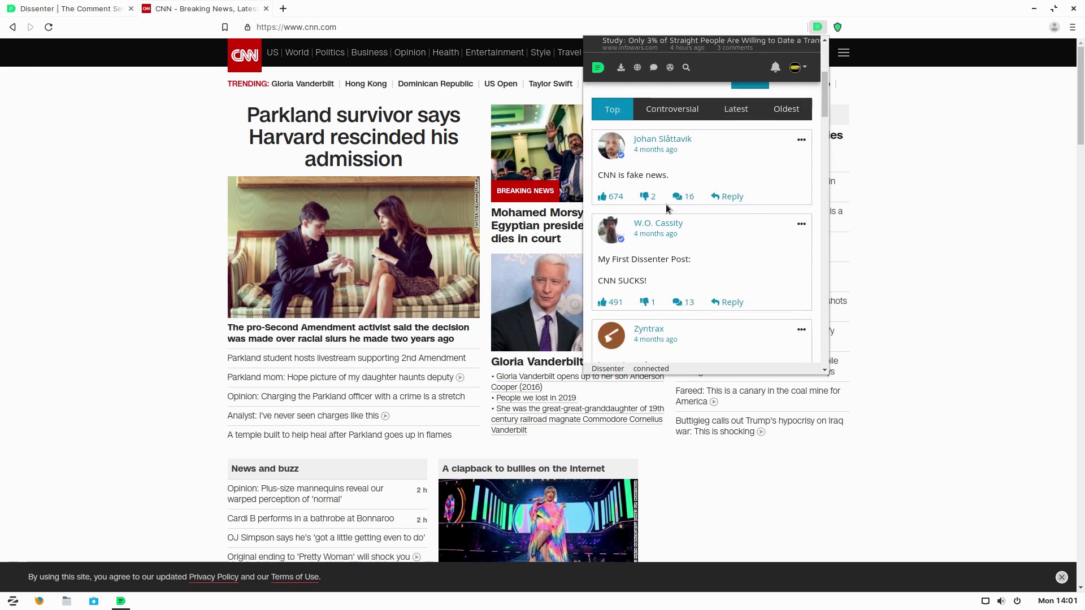
scroll(664, 198, "down", 5)
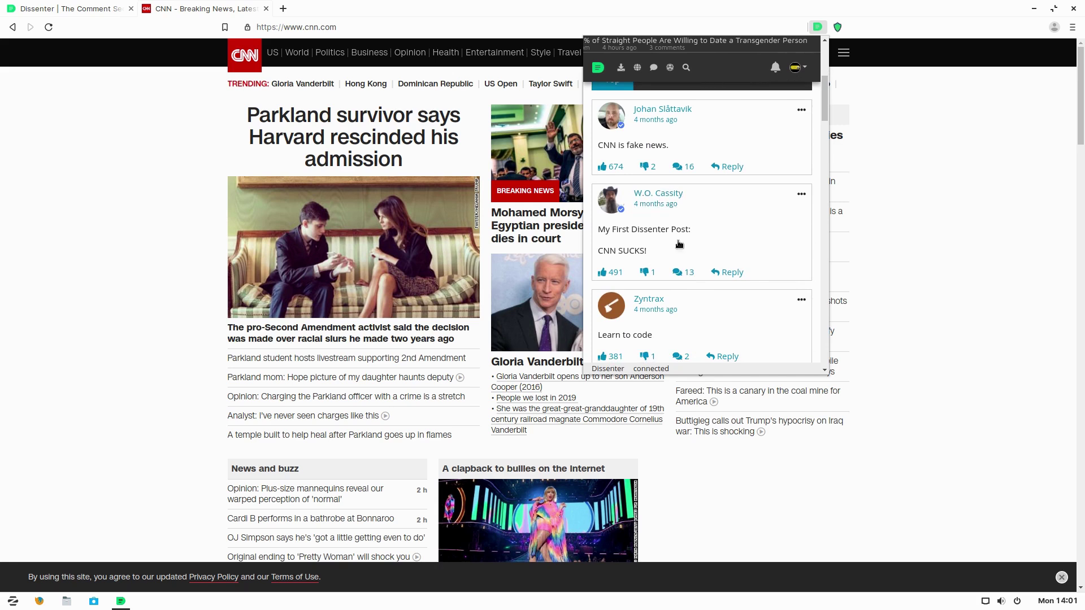
scroll(680, 251, "down", 1)
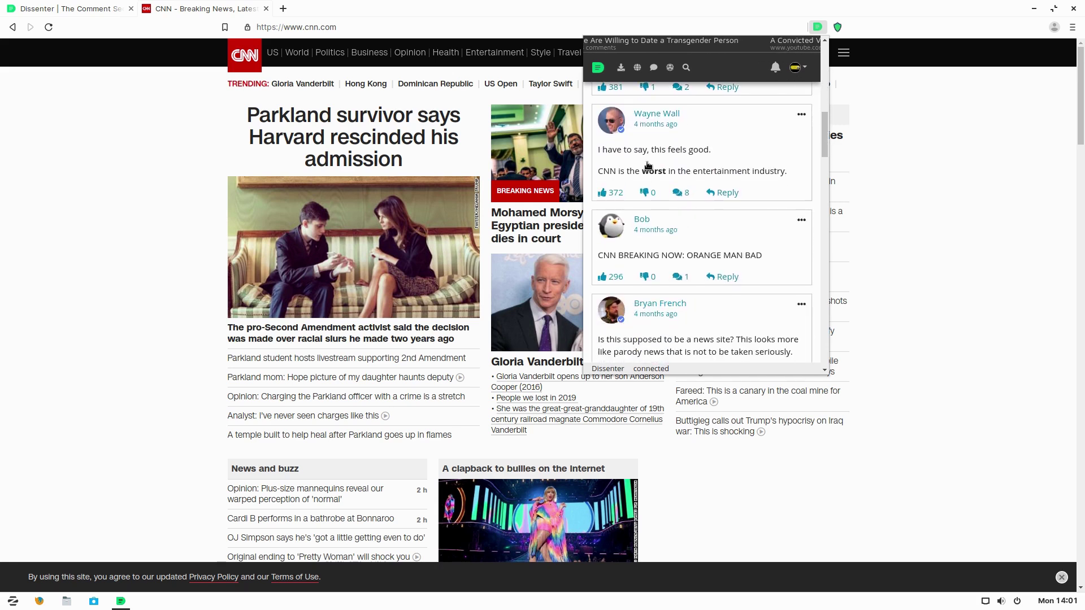
scroll(632, 171, "up", 2)
scroll(632, 171, "down", 1)
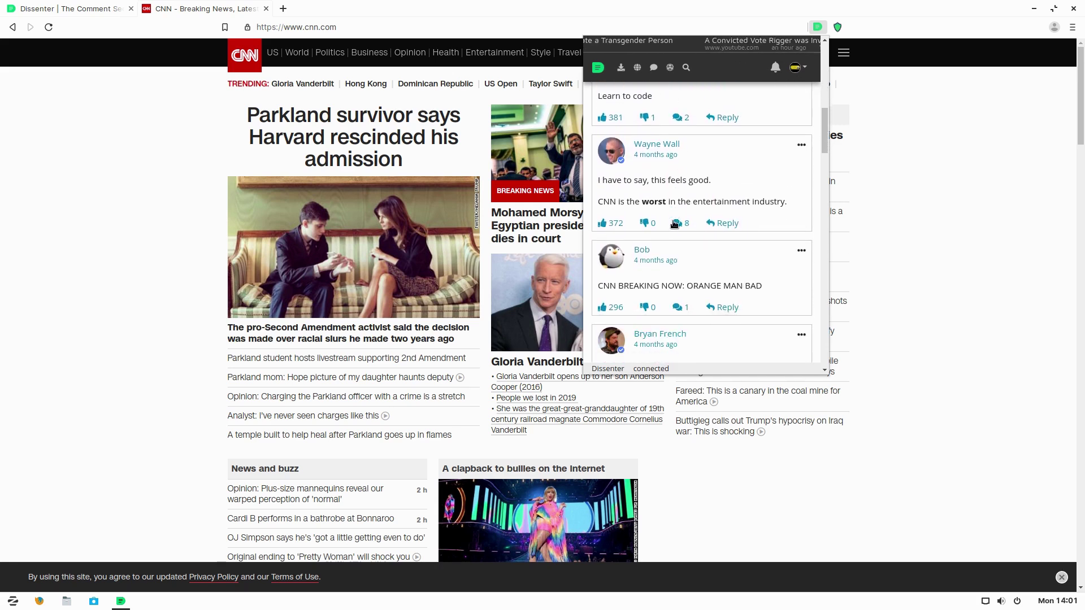
scroll(765, 298, "down", 1)
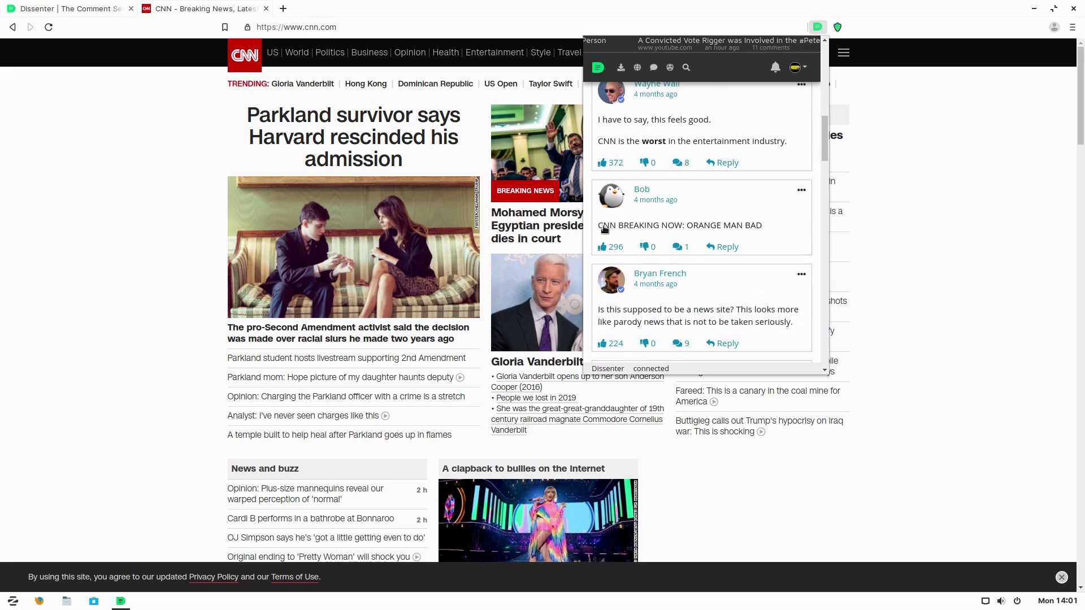
scroll(771, 255, "down", 2)
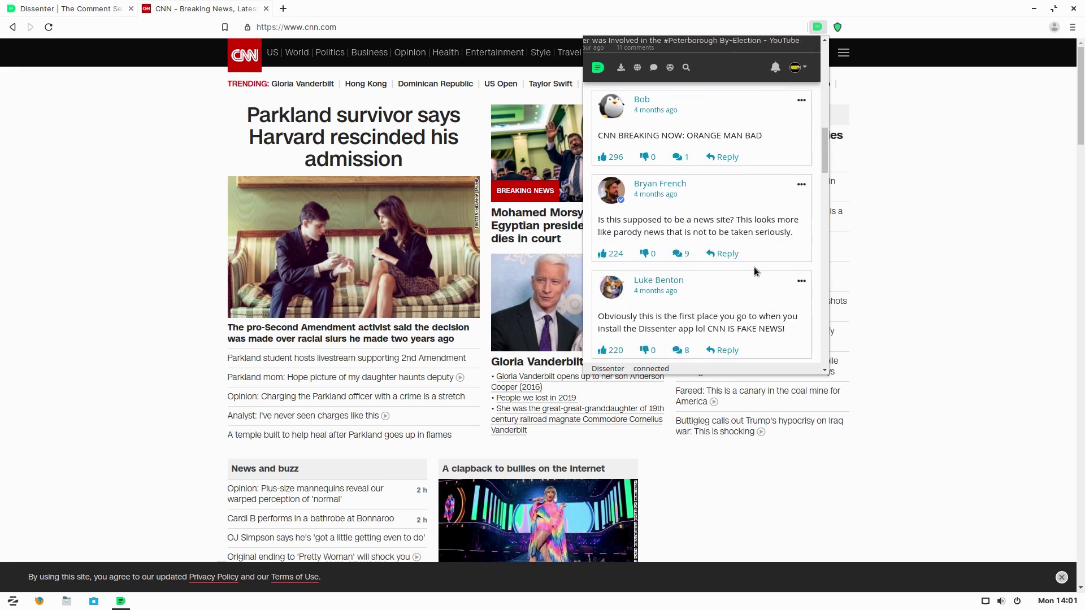
scroll(754, 267, "up", 8)
scroll(755, 271, "down", 7)
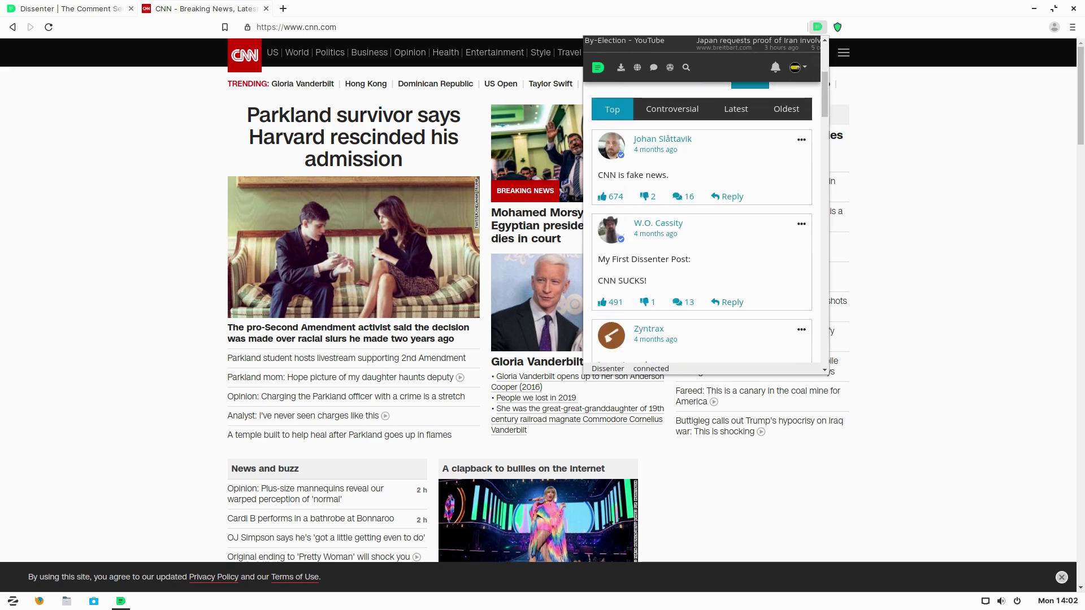
left_click(865, 231)
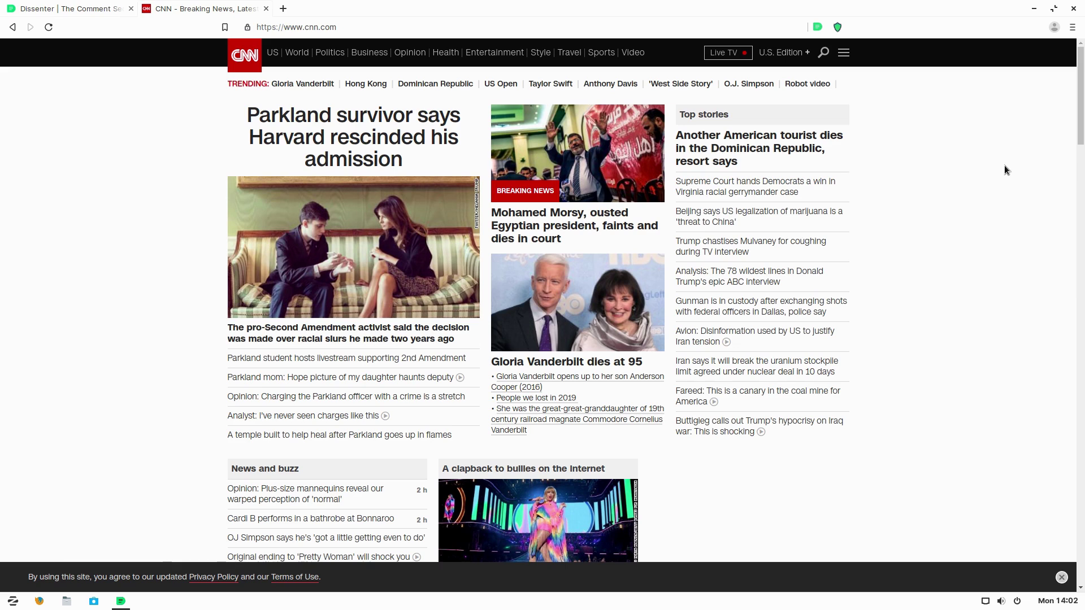
- Close the CNN tab, leaving the Dissenter download page as the only tab
left_click(81, 7)
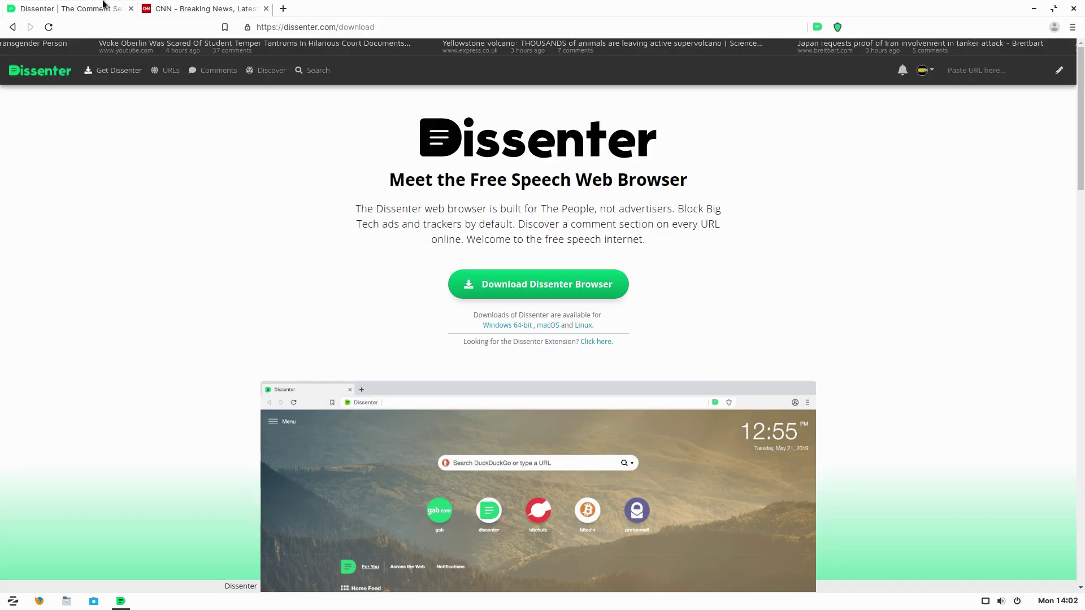
left_click(266, 8)
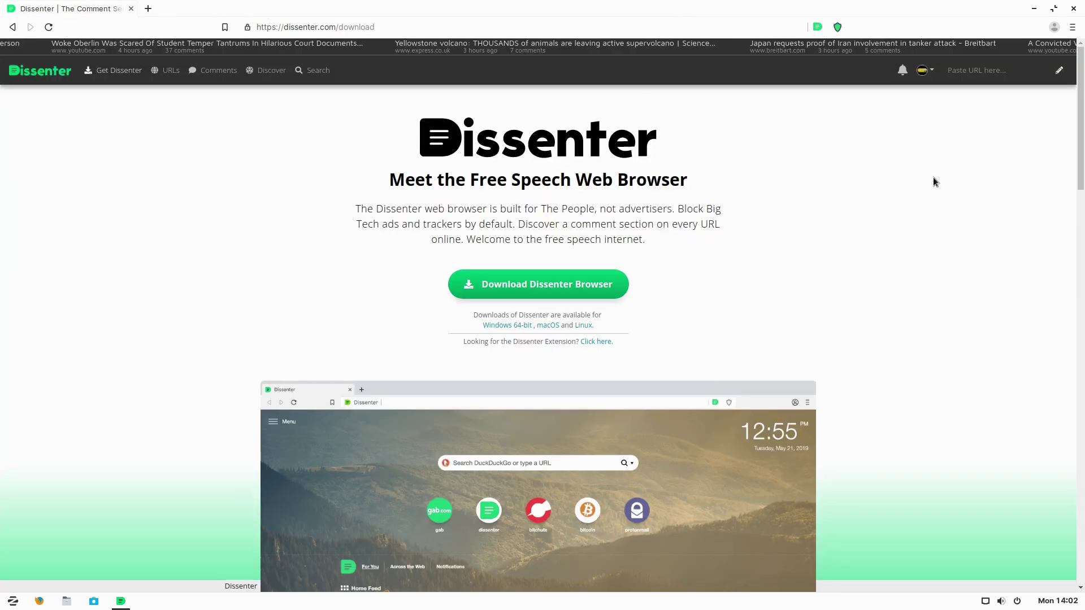
scroll(842, 187, "down", 1)
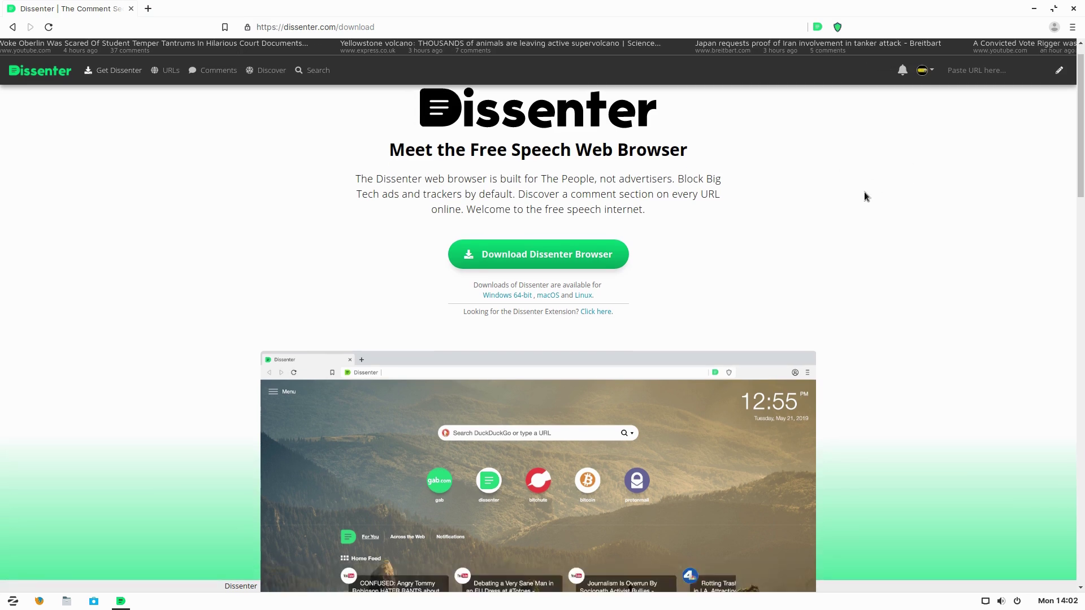
scroll(863, 192, "up", 1)
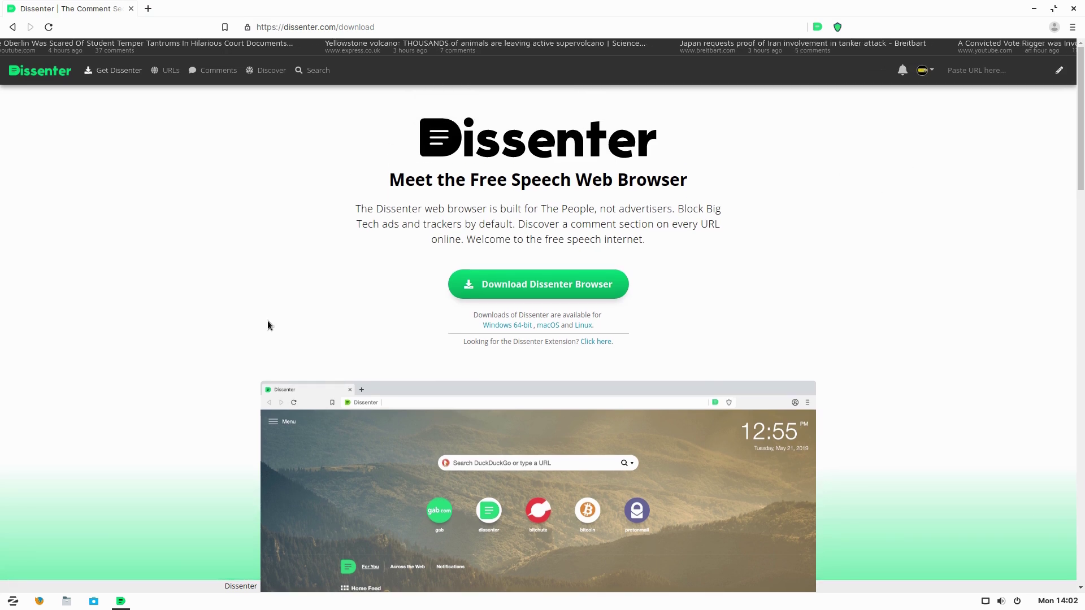
- Jump to the operating-system download options and look over the supported-browsers extension section
left_click(518, 284)
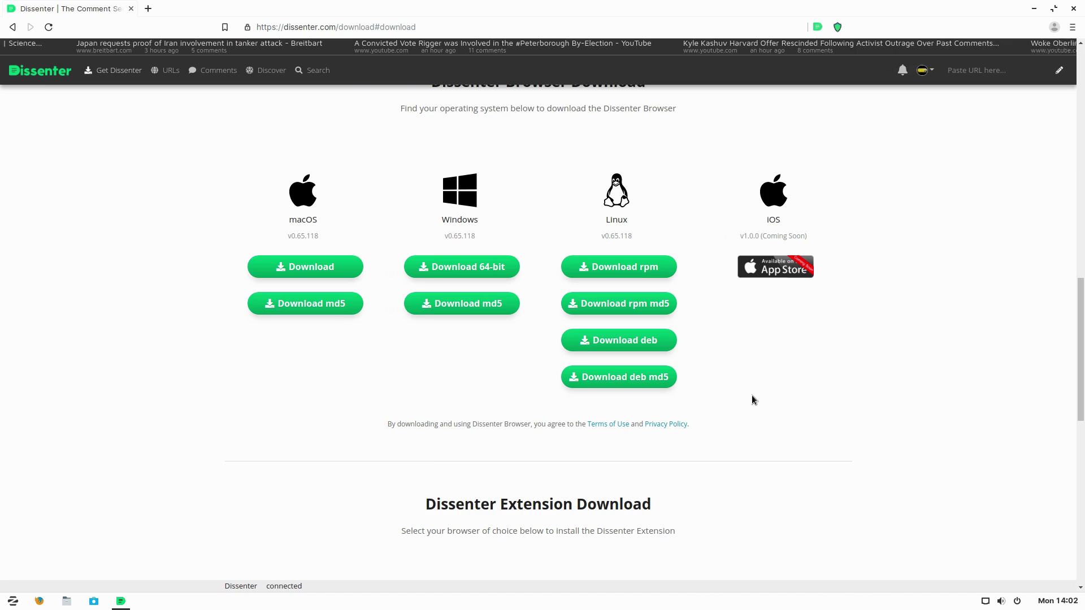
scroll(782, 415, "down", 2)
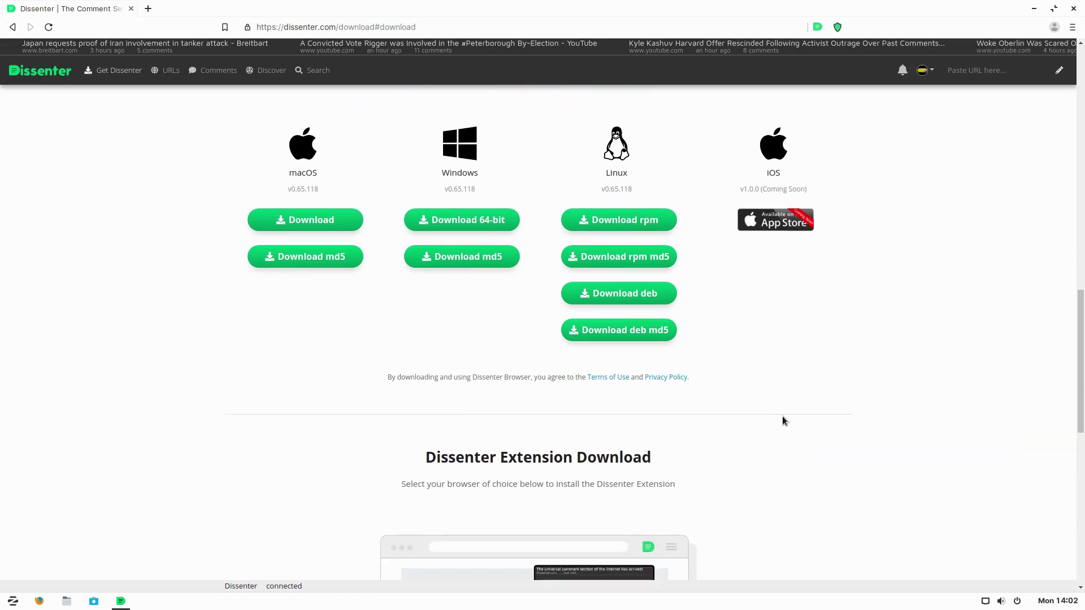
scroll(846, 423, "down", 9)
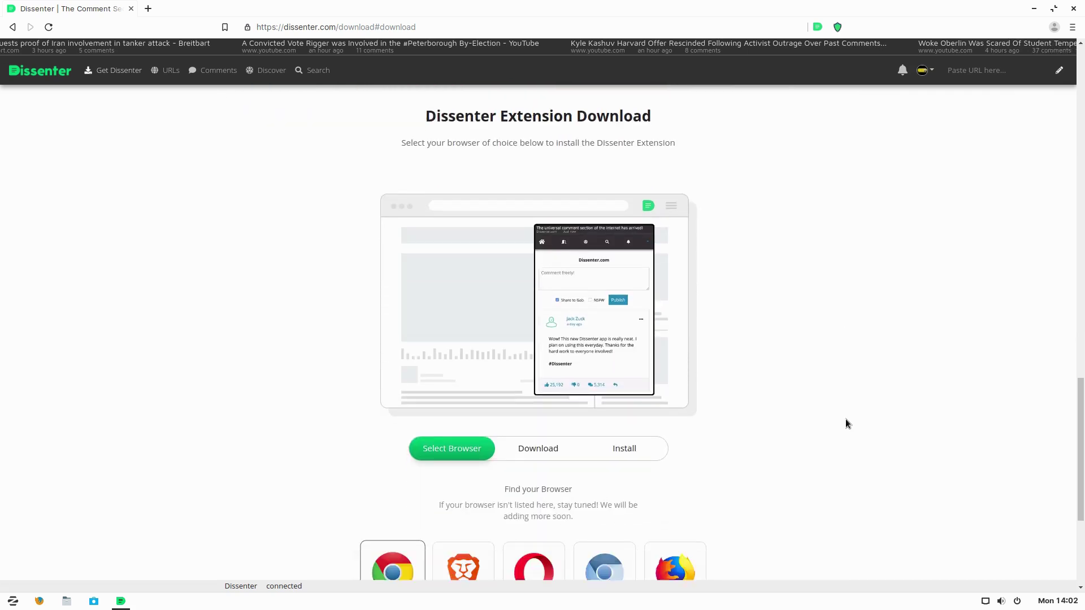
scroll(936, 356, "down", 3)
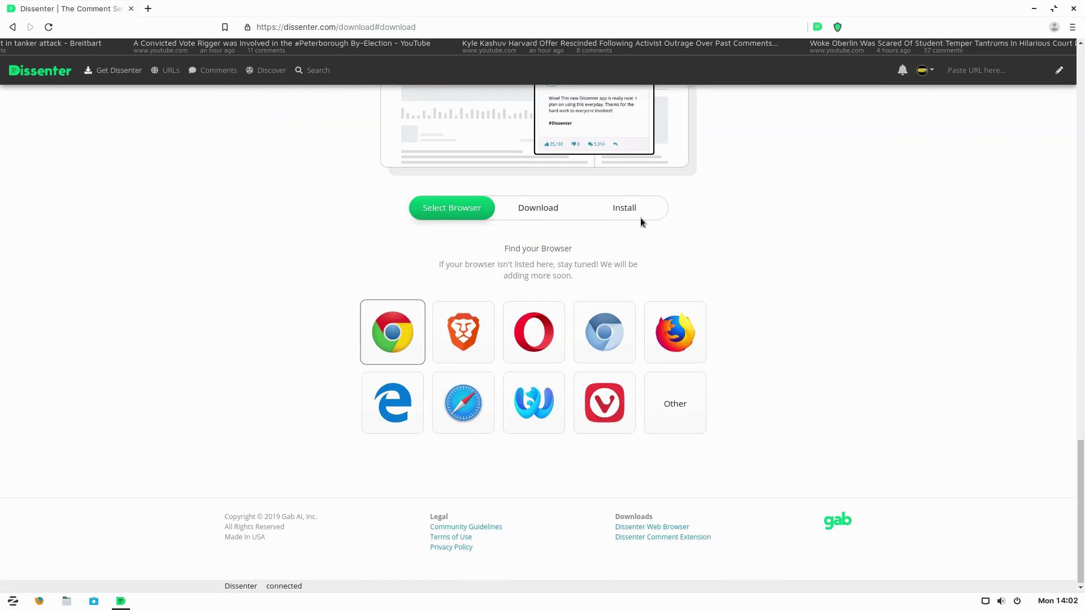
scroll(971, 354, "up", 1)
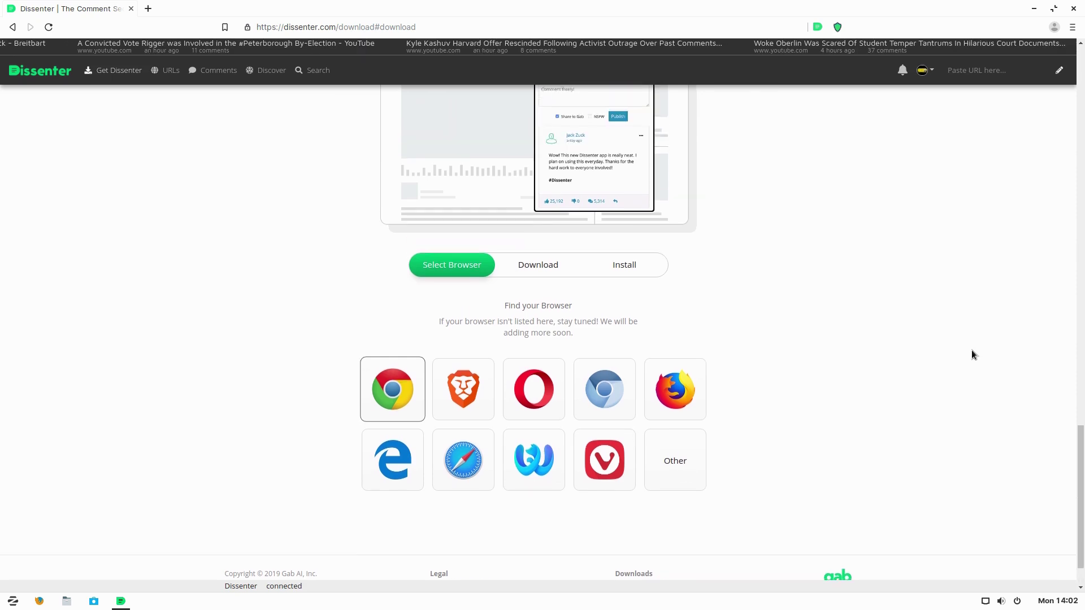
scroll(971, 353, "up", 15)
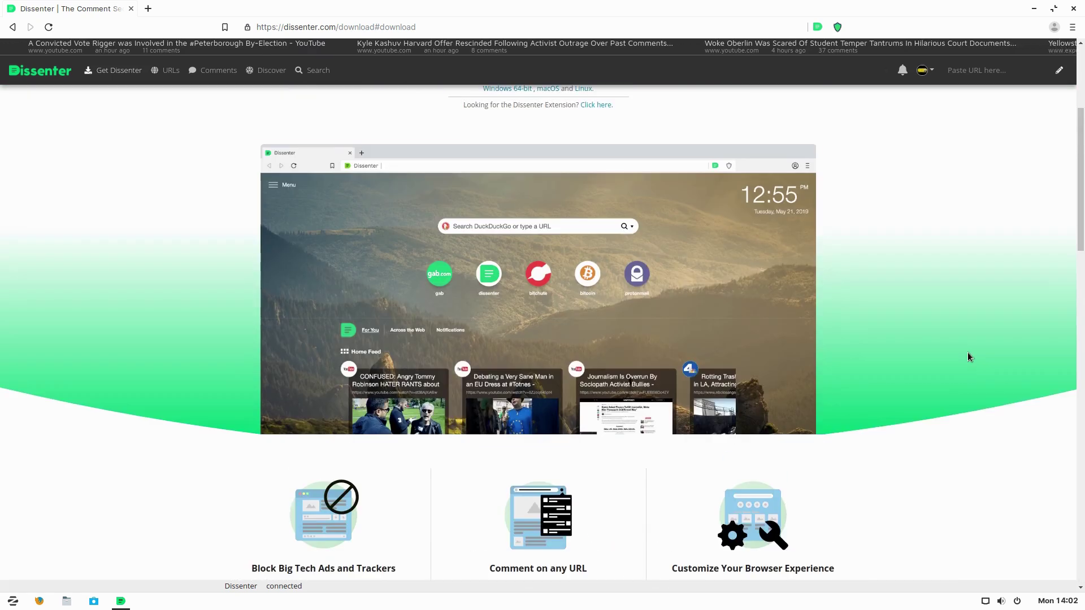
scroll(967, 356, "up", 5)
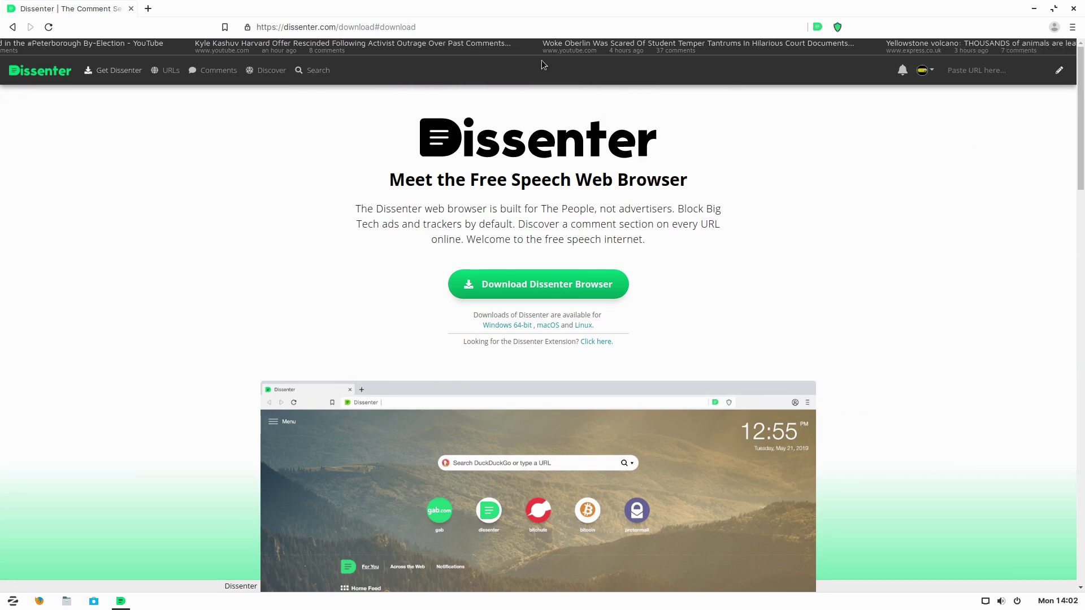
- Open Dissenter Settings from the ☰ menu, then the Browser Settings page
left_click(1072, 28)
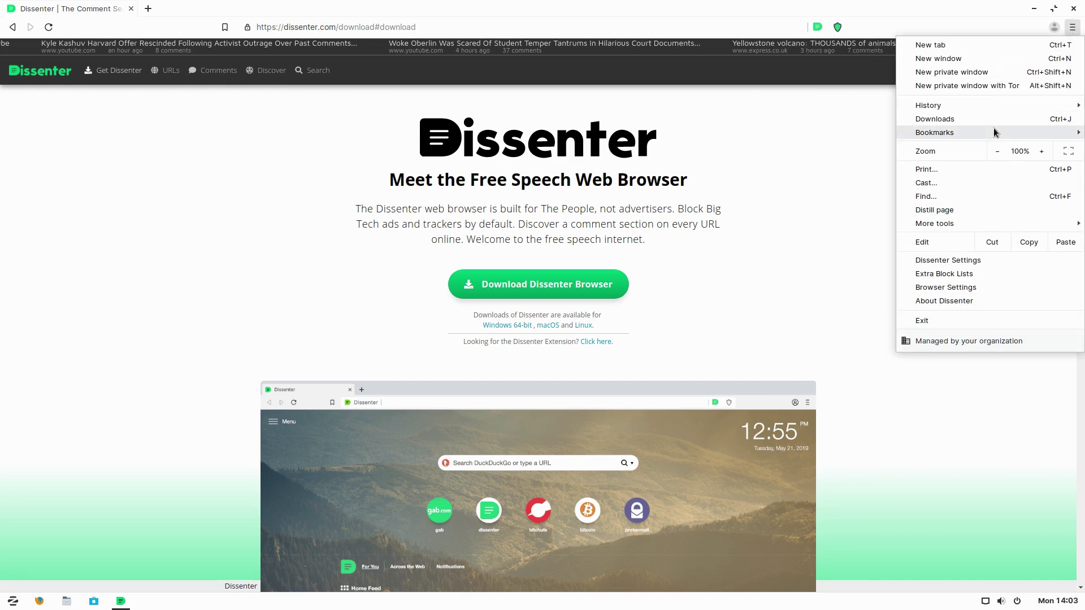
mouse_move(993, 133)
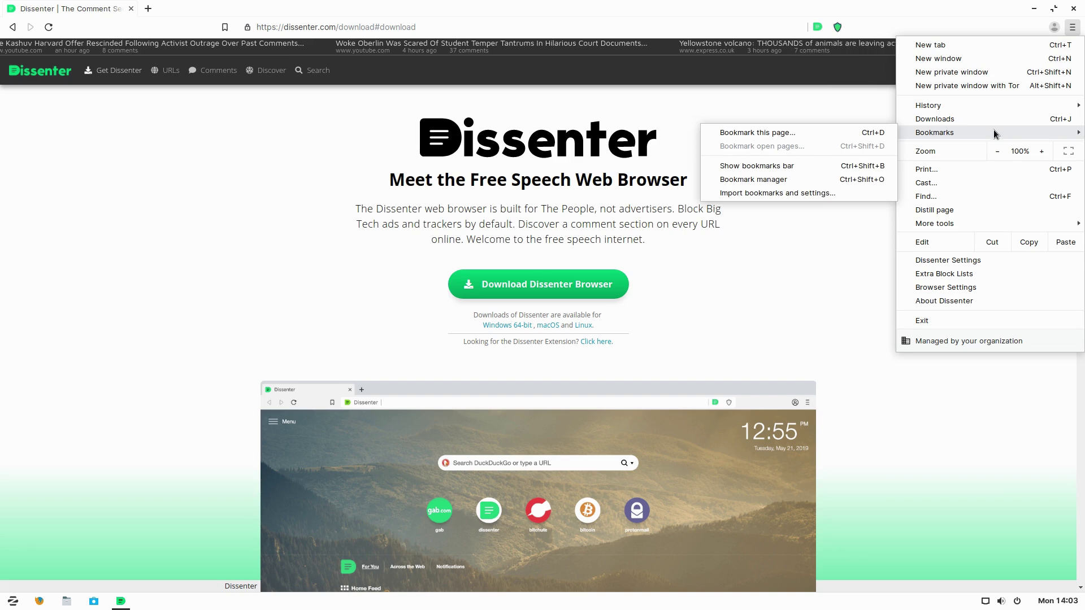
left_click(973, 261)
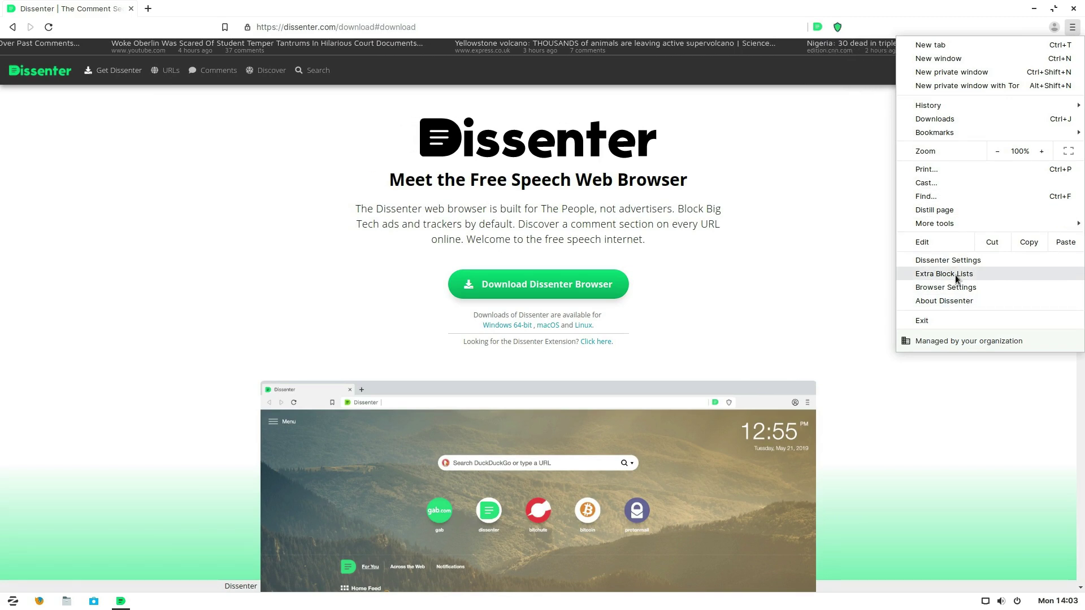
left_click(957, 288)
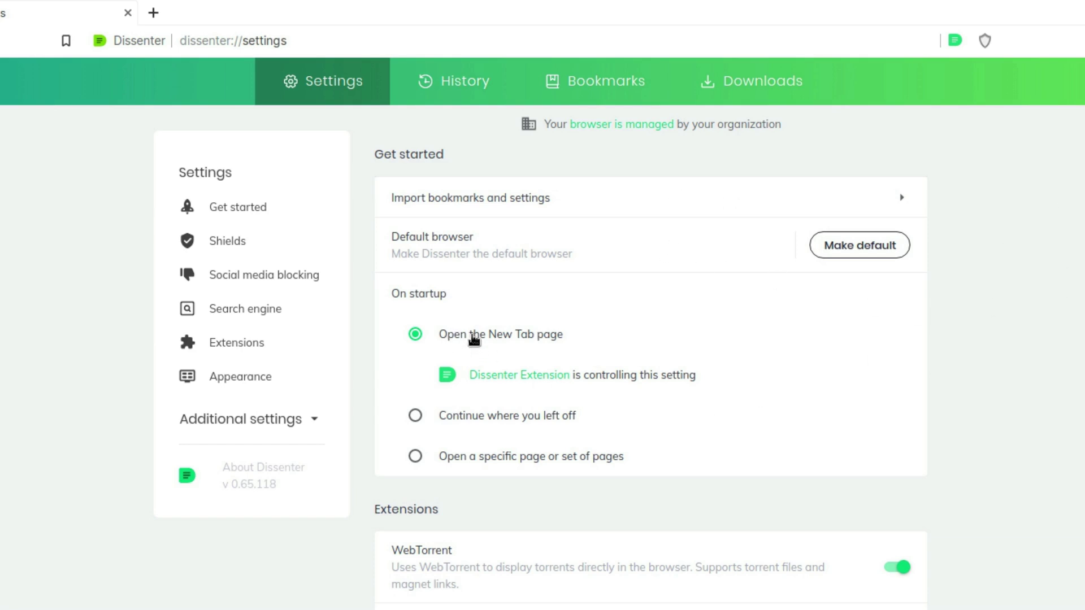
scroll(998, 367, "down", 1)
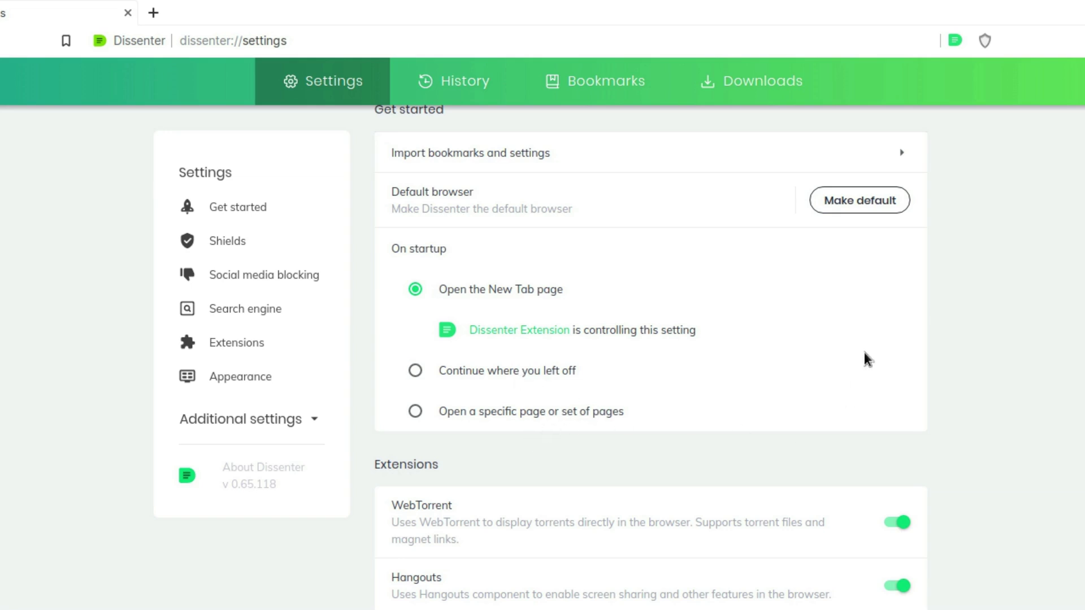
scroll(737, 384, "down", 3)
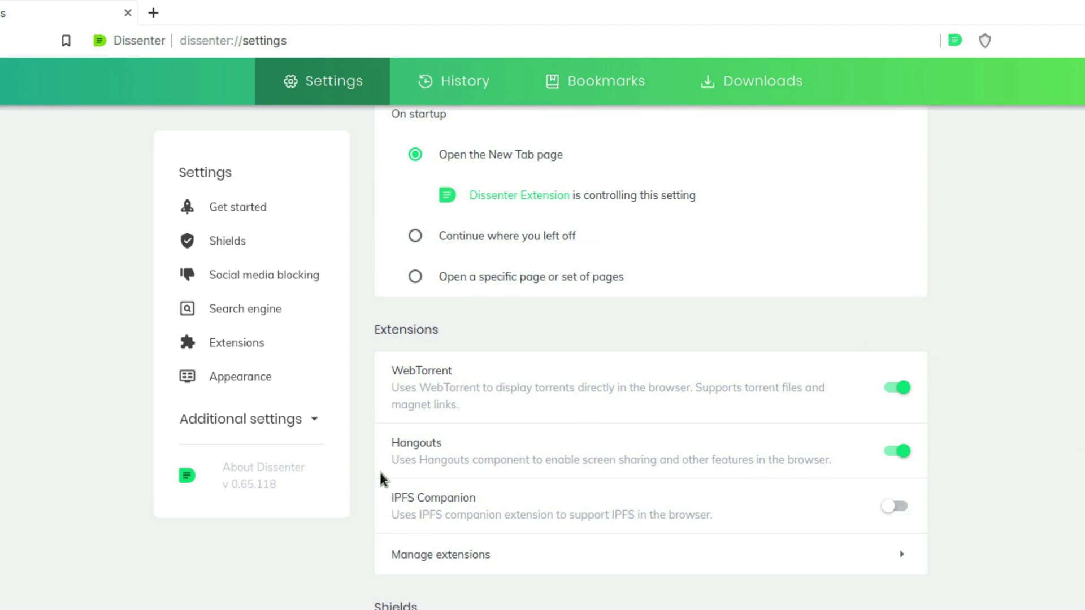
scroll(651, 361, "down", 3)
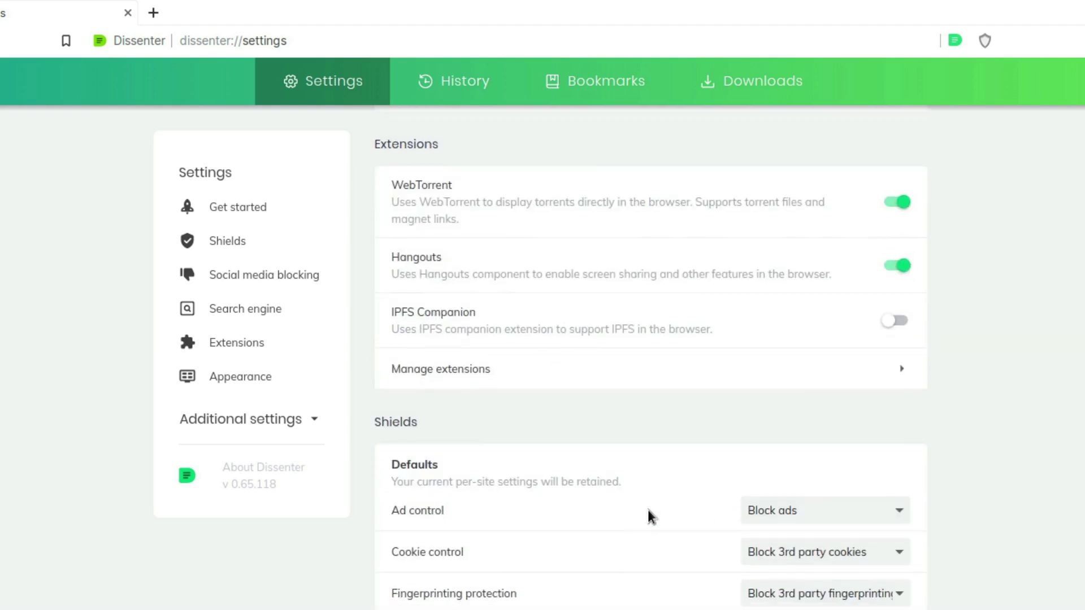
scroll(648, 513, "down", 3)
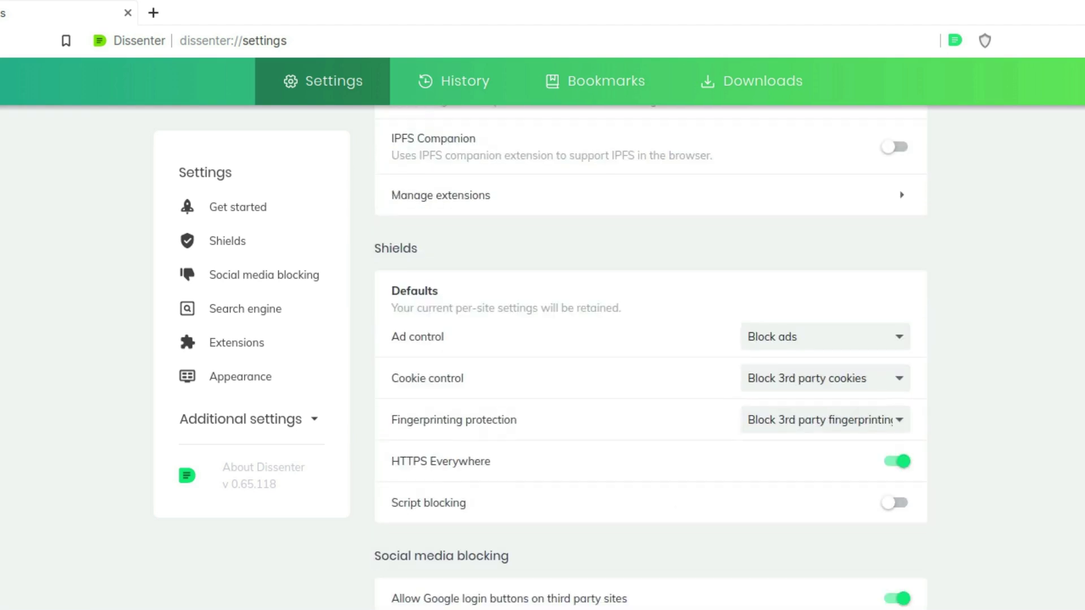
left_click(897, 342)
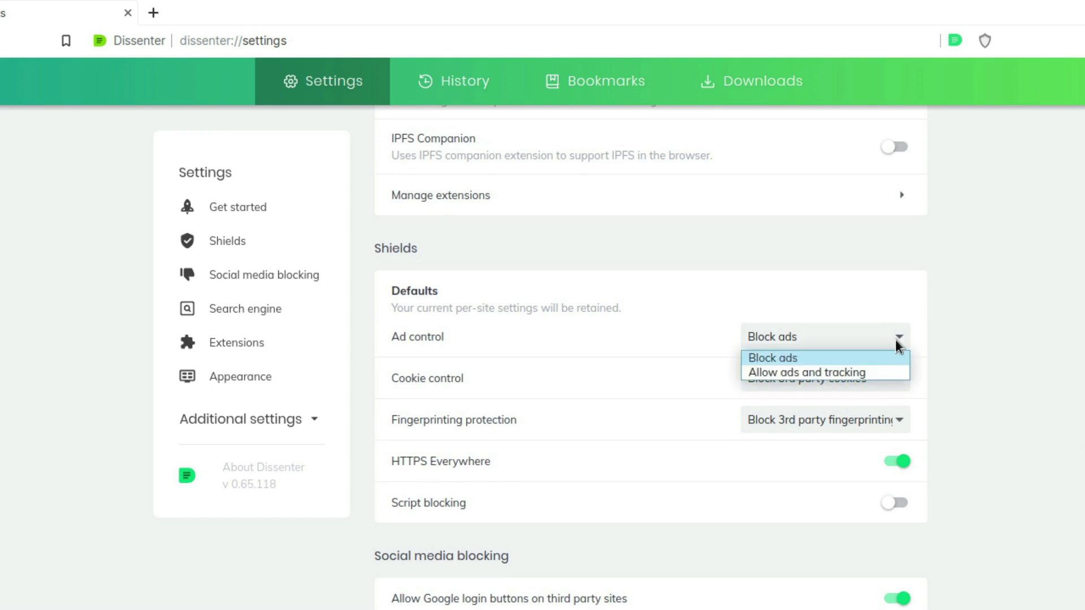
left_click(895, 339)
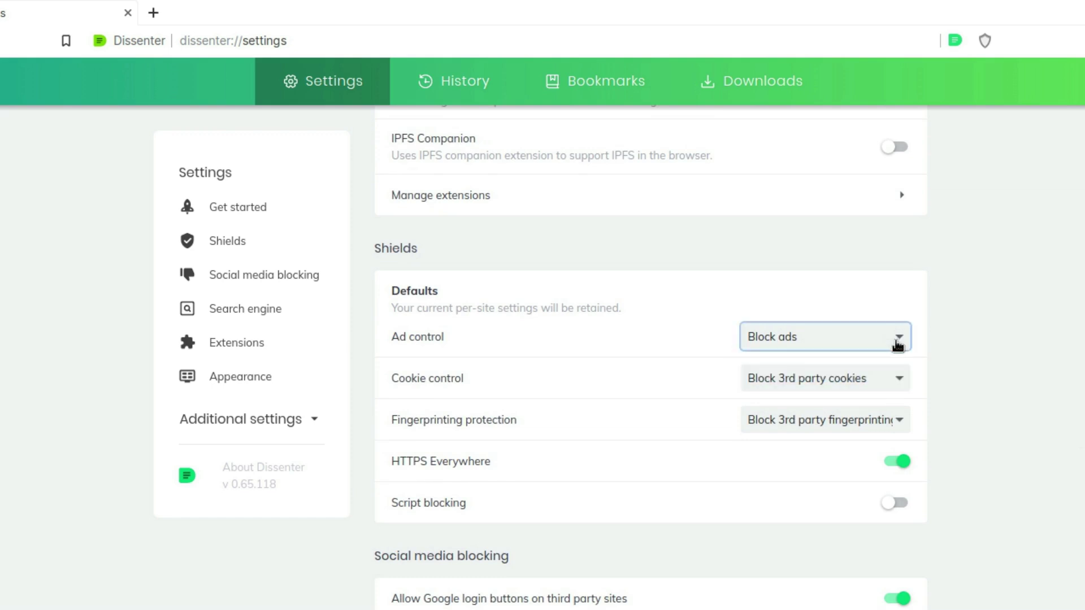
left_click(897, 378)
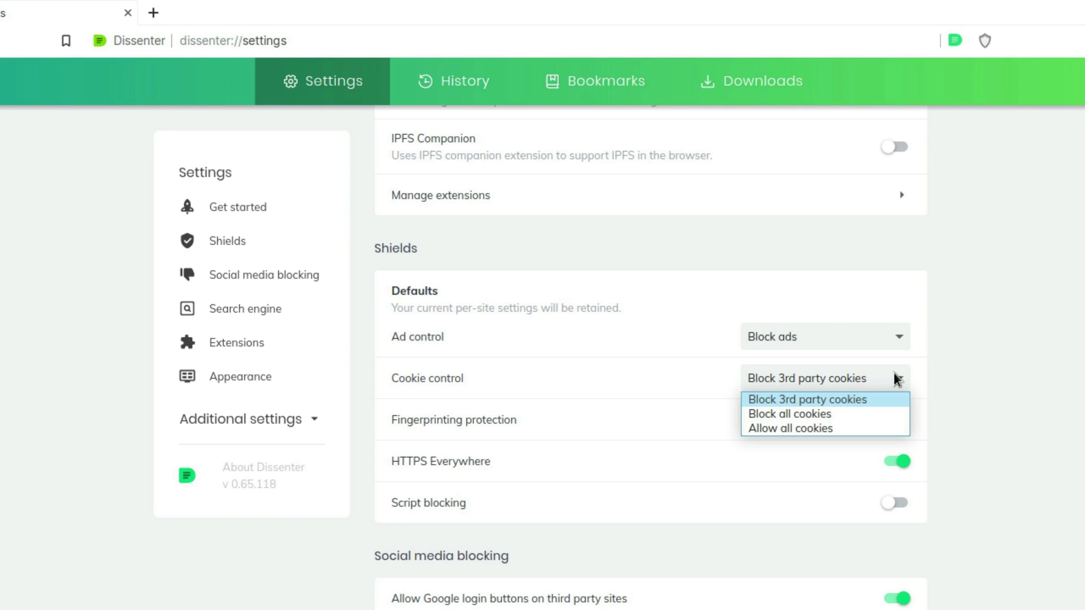
left_click(962, 361)
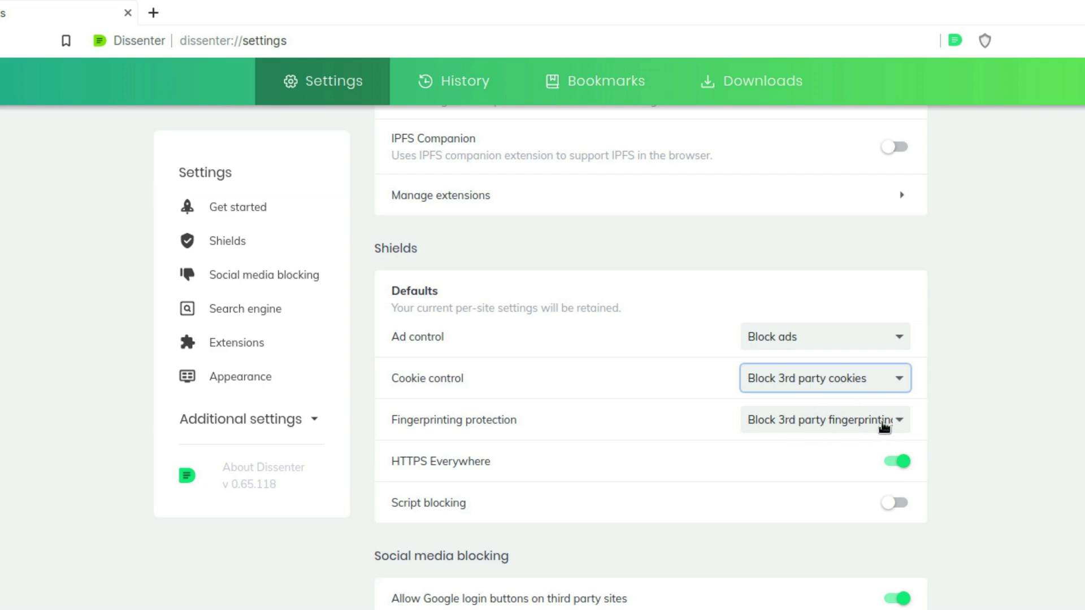
left_click(899, 424)
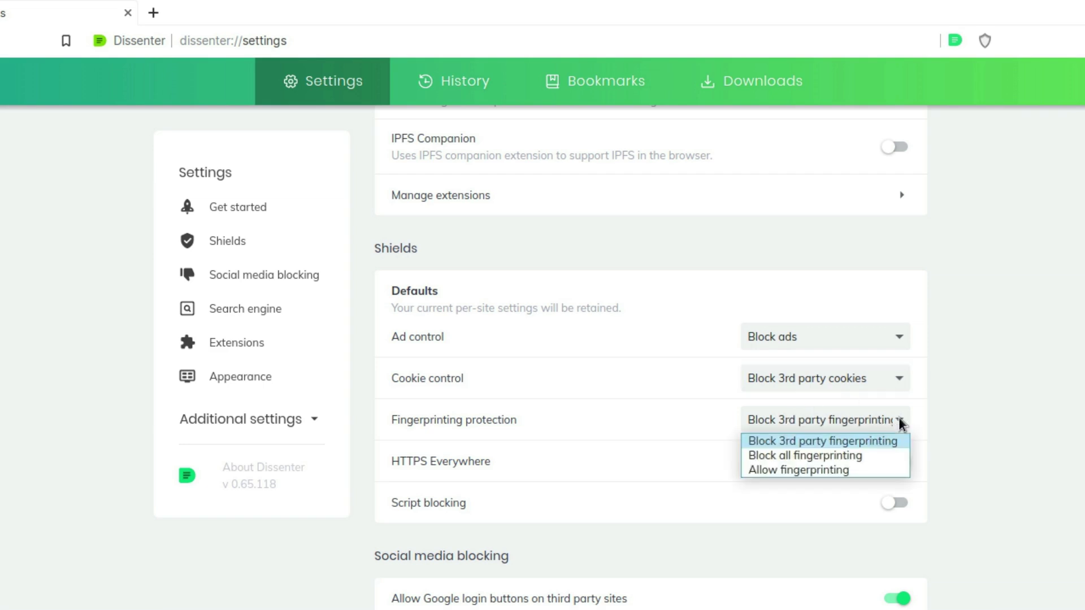
left_click(995, 415)
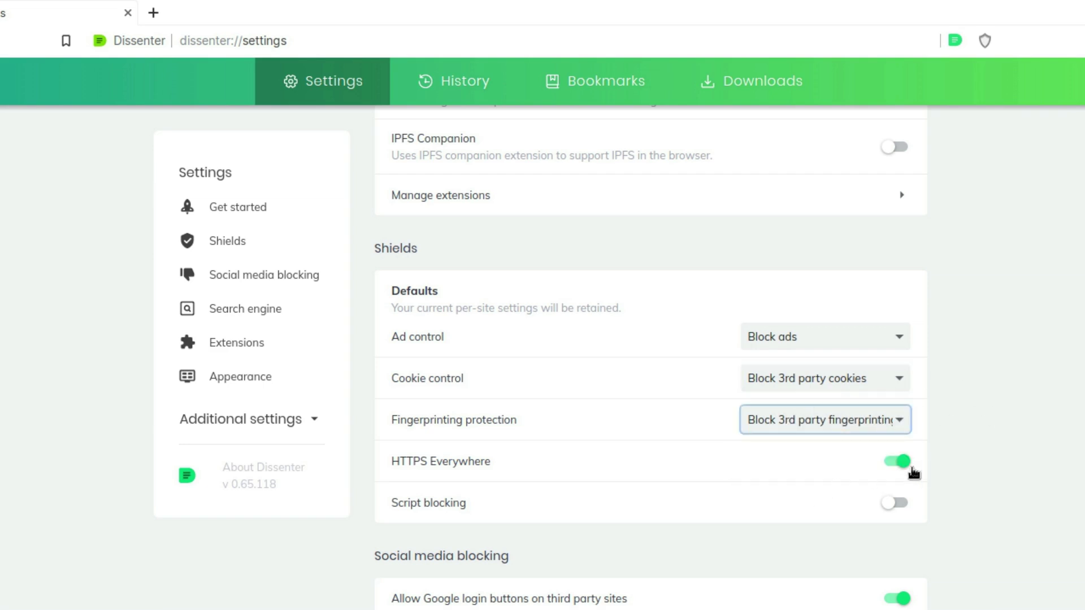
- Leave script blocking off and disallow Facebook logins, embedded posts and Twitter embedded tweets
scroll(1083, 421, "down", 1)
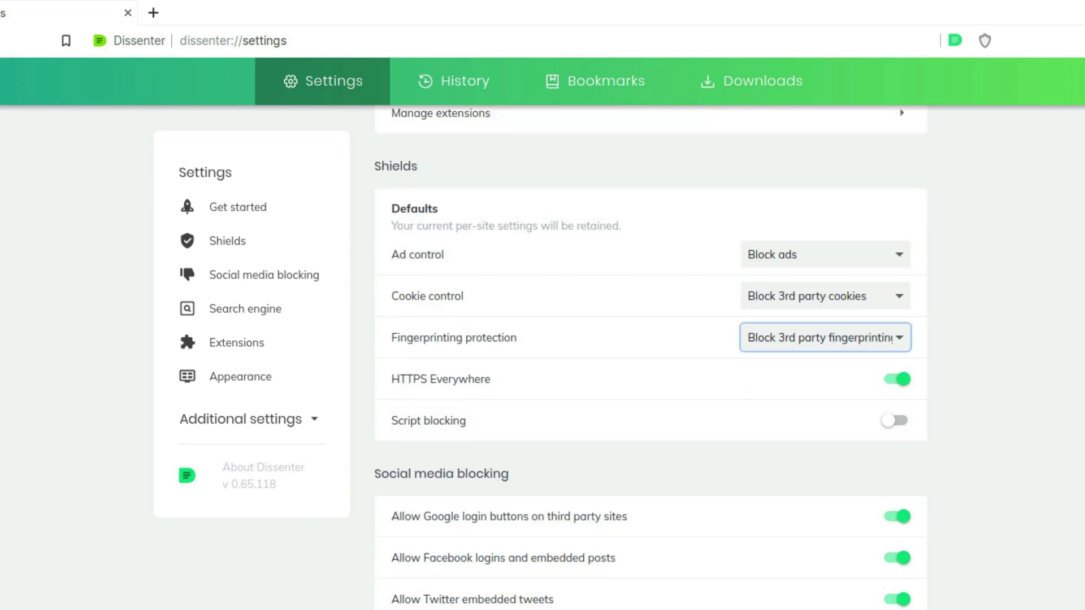
left_click(904, 418)
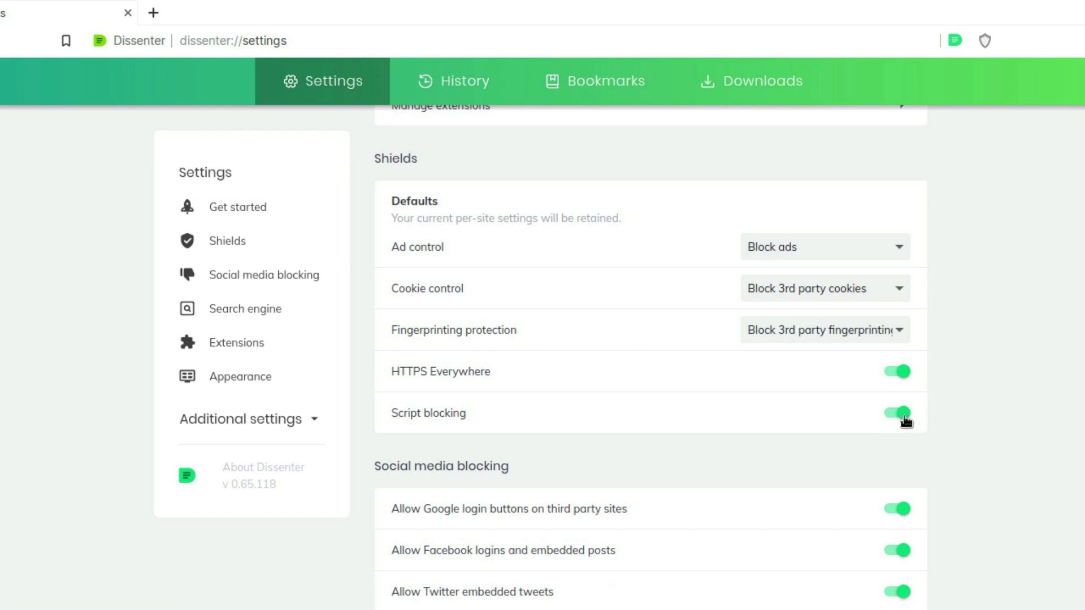
left_click(904, 417)
scroll(1037, 492, "down", 1)
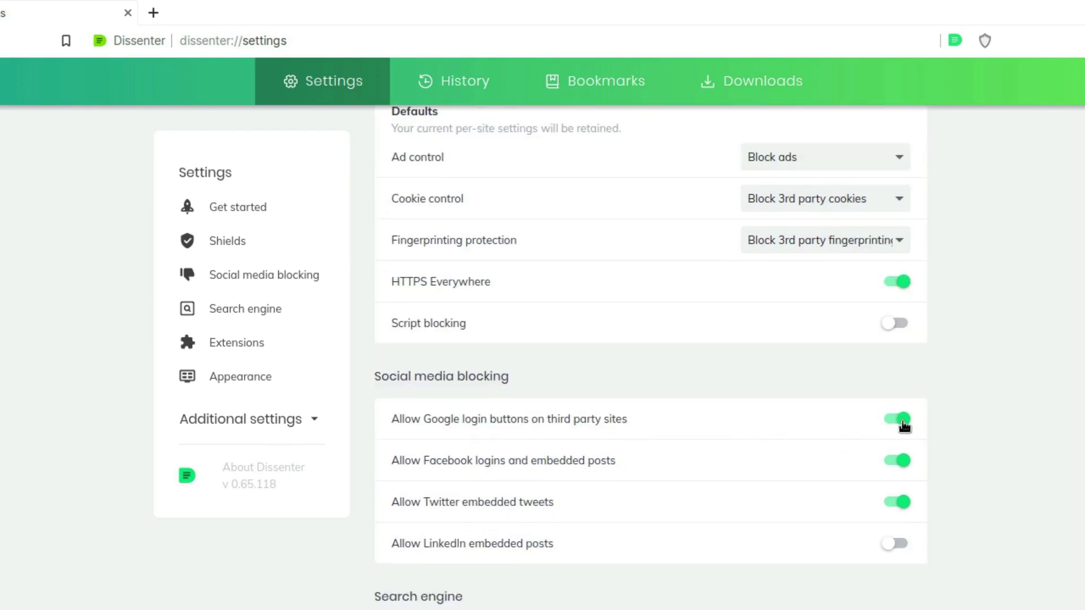
left_click(898, 460)
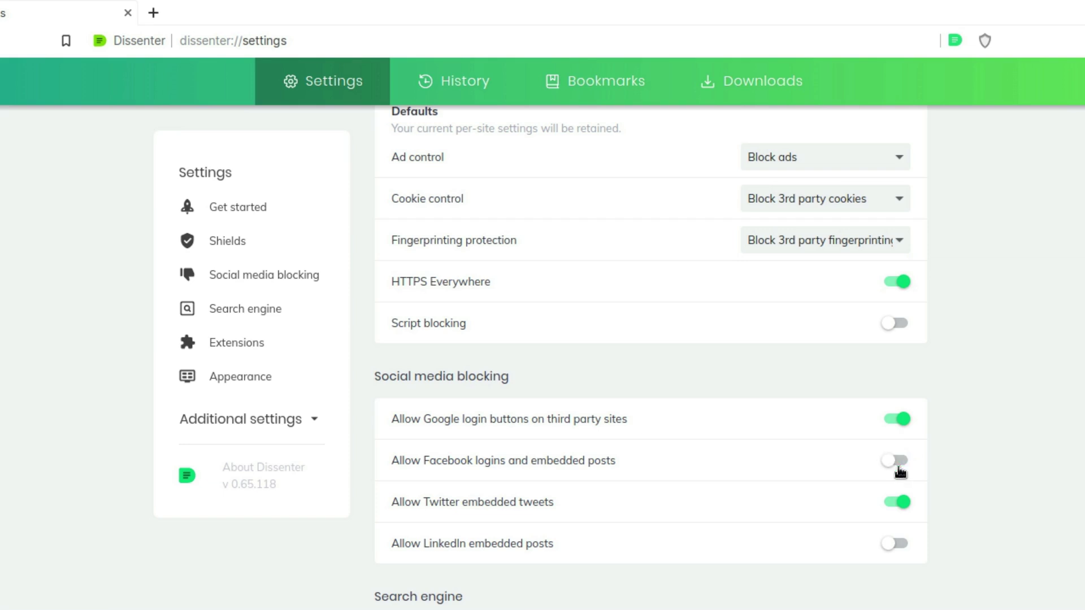
left_click(900, 503)
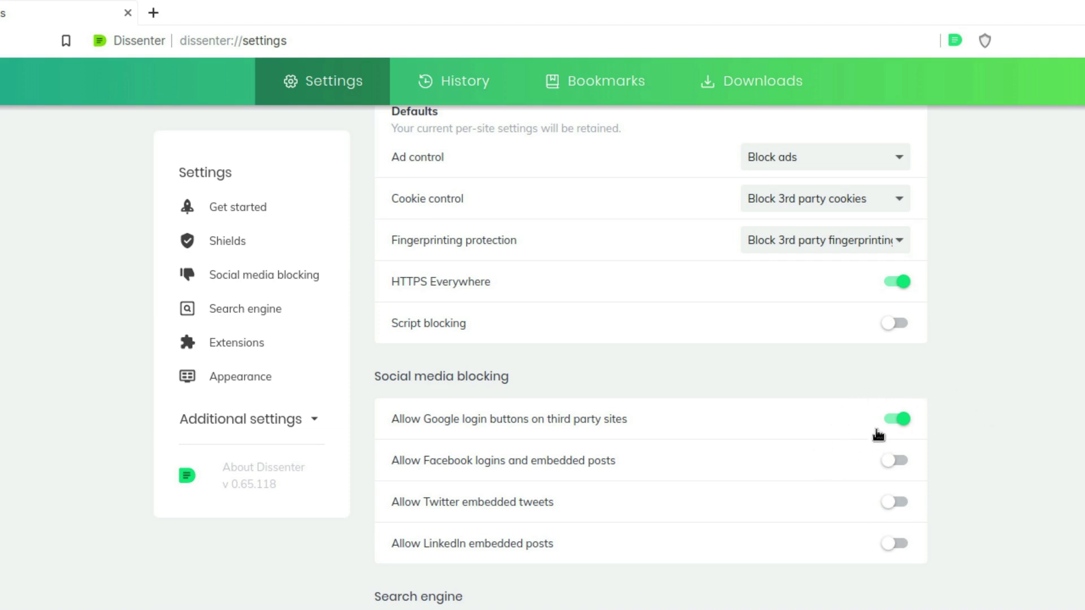
- Review the address-bar search engine options and keep DuckDuckGo
scroll(991, 515, "down", 2)
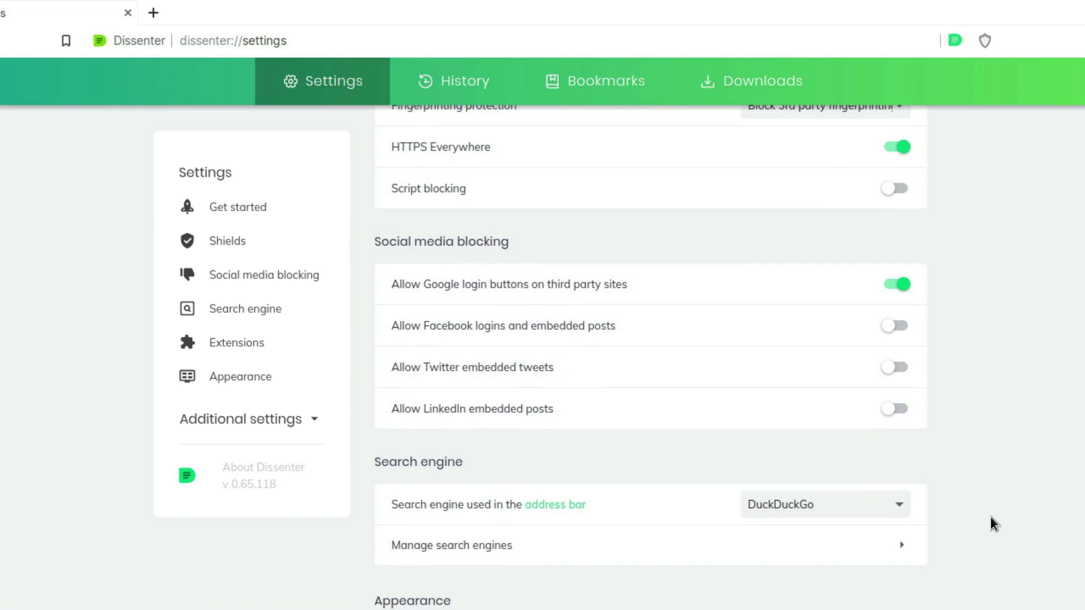
left_click(891, 506)
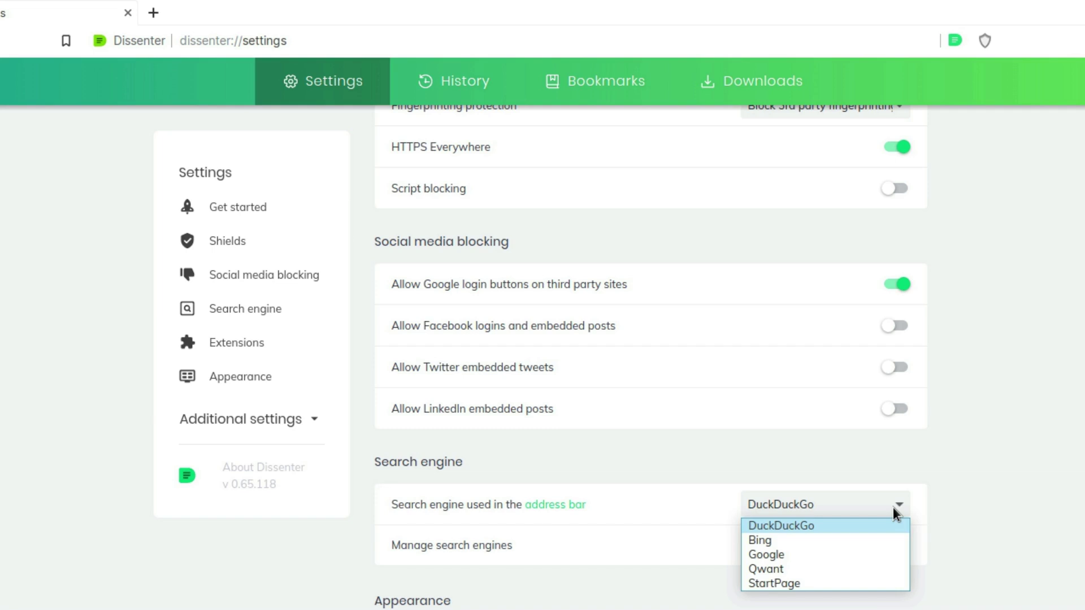
key("Escape")
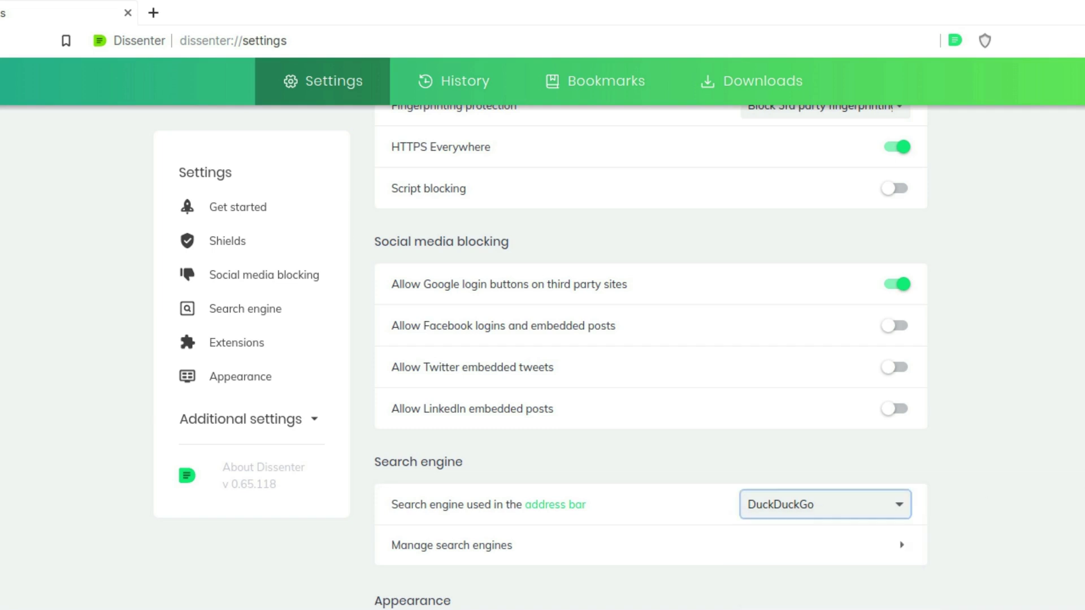
scroll(907, 463, "down", 2)
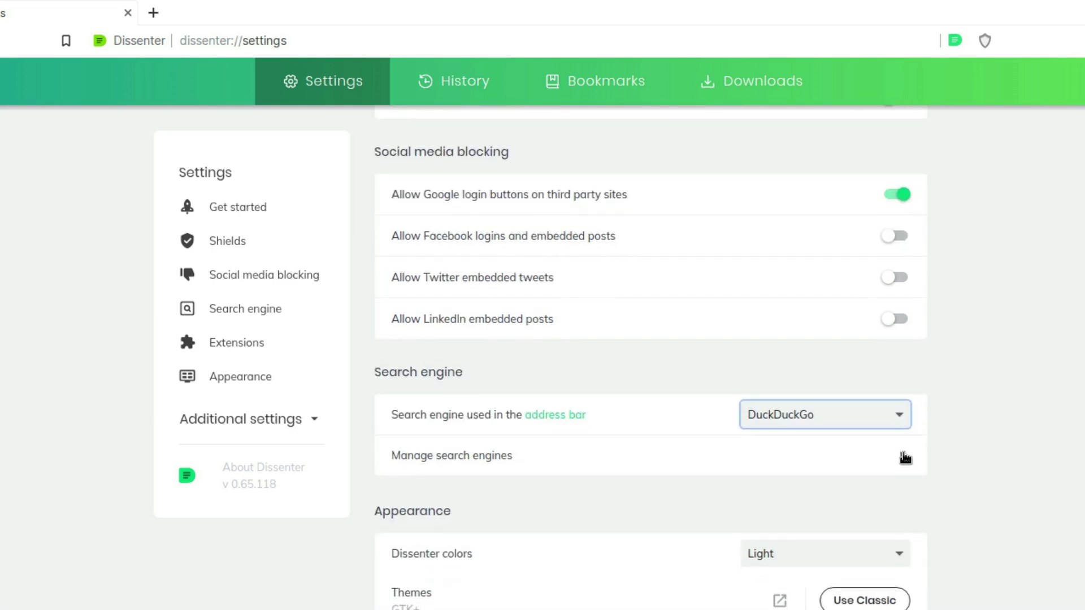
scroll(947, 474, "down", 2)
- Set Dissenter colors to Dark after briefly trying Light
left_click(898, 463)
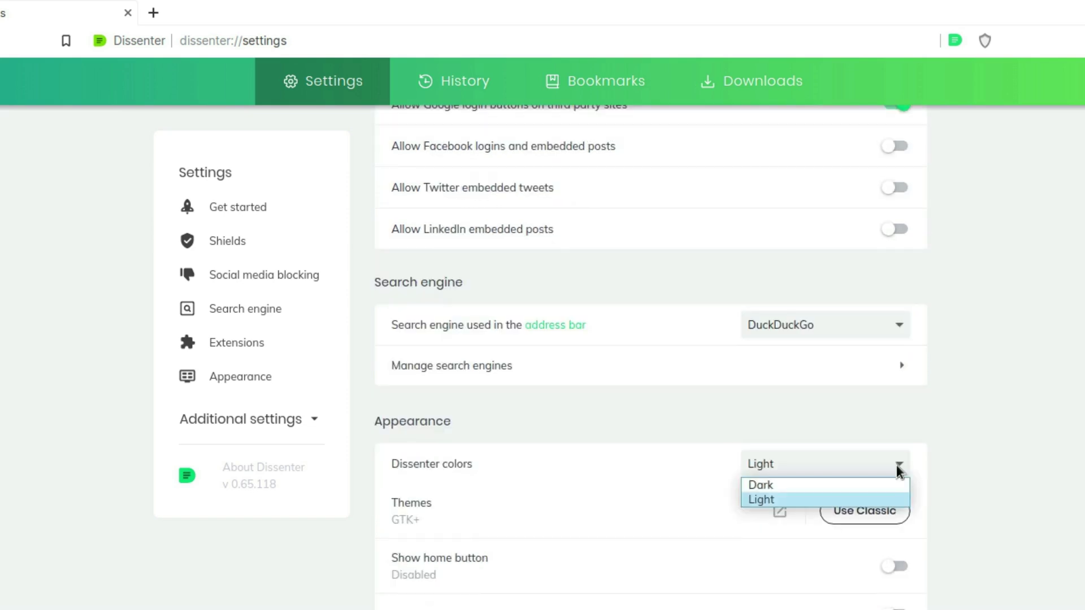
left_click(868, 489)
left_click(894, 472)
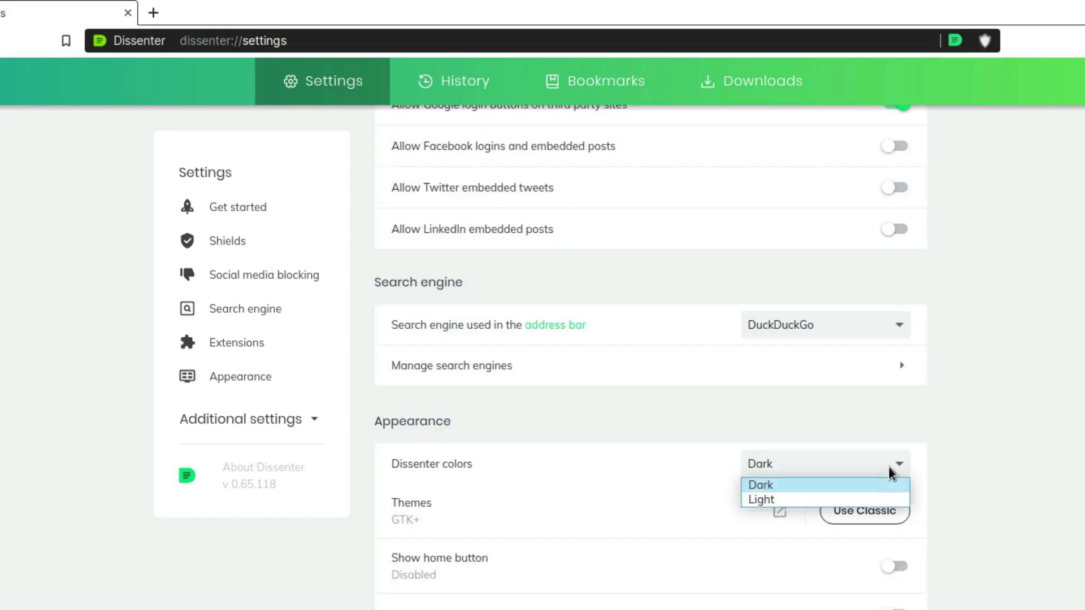
left_click(889, 501)
left_click(894, 469)
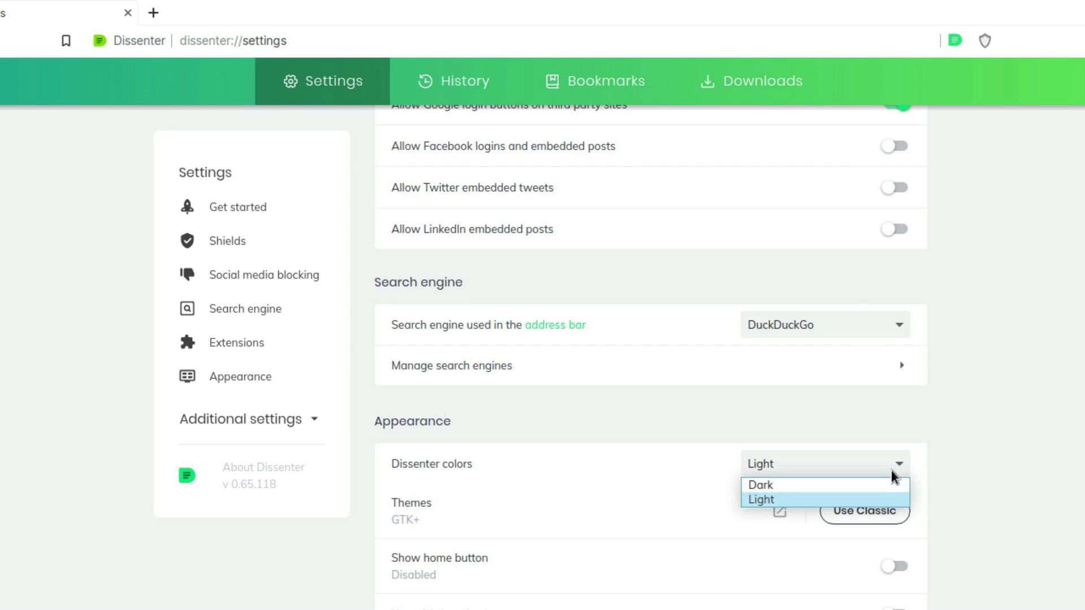
left_click(886, 487)
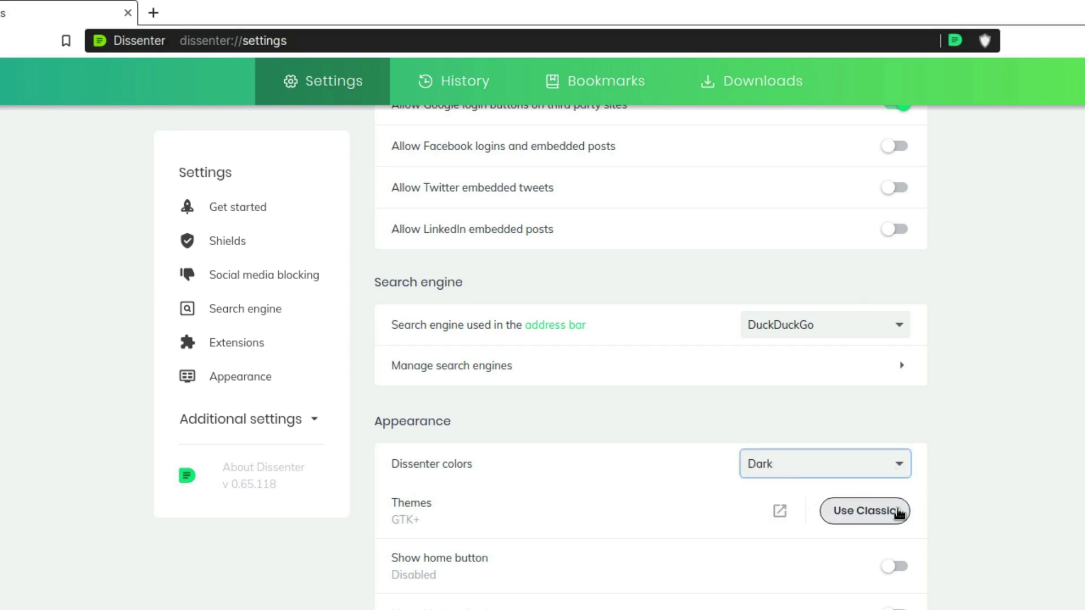
- Keep the GTK+ theme and leave the home button hidden after trying Classic
left_click(898, 511)
left_click(901, 512)
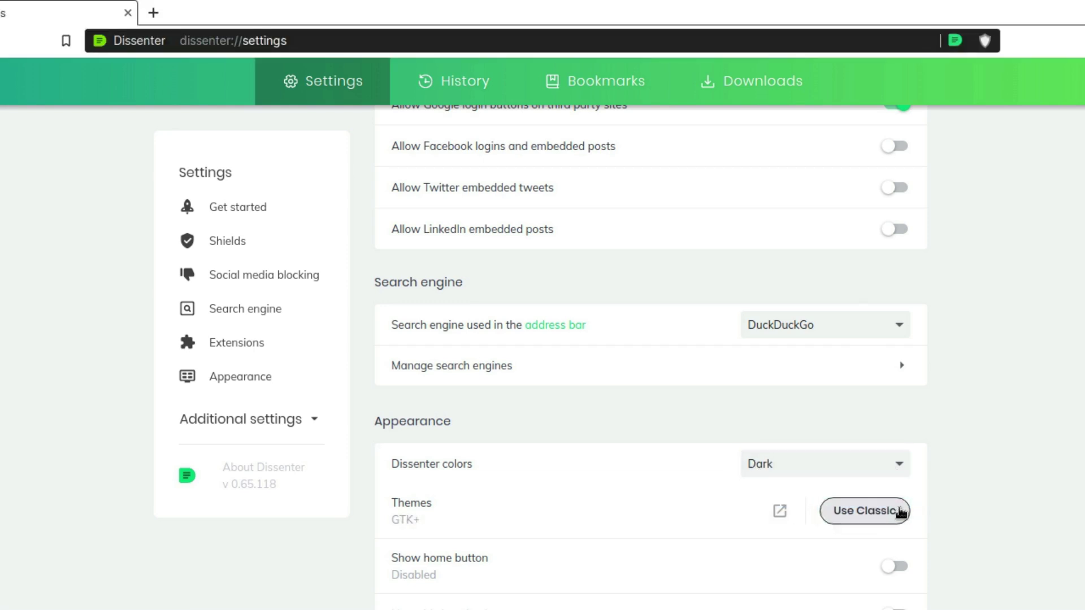
left_click(901, 513)
left_click(880, 511)
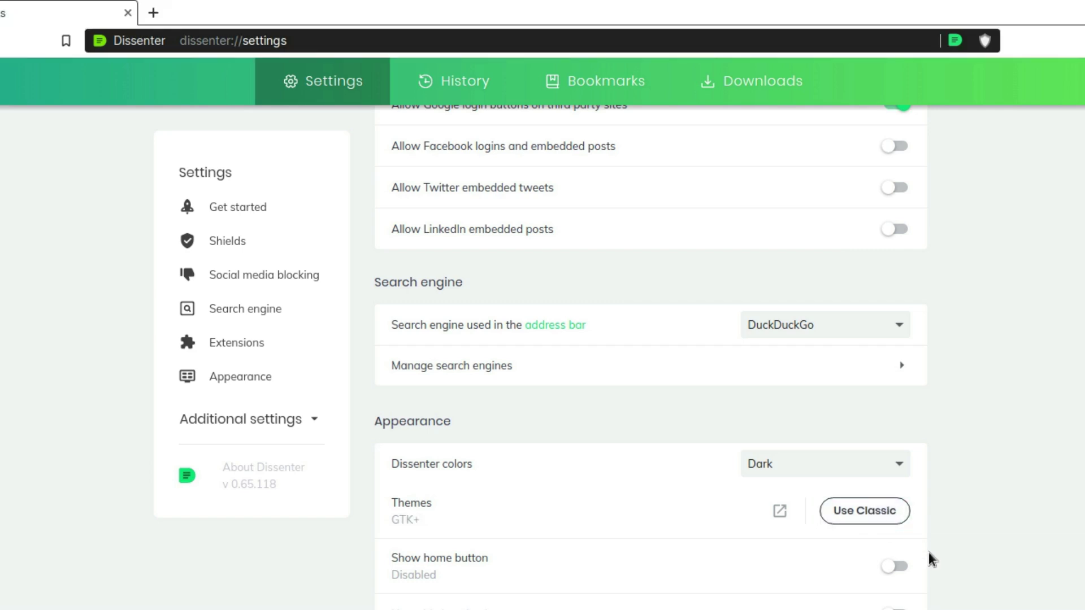
left_click(853, 511)
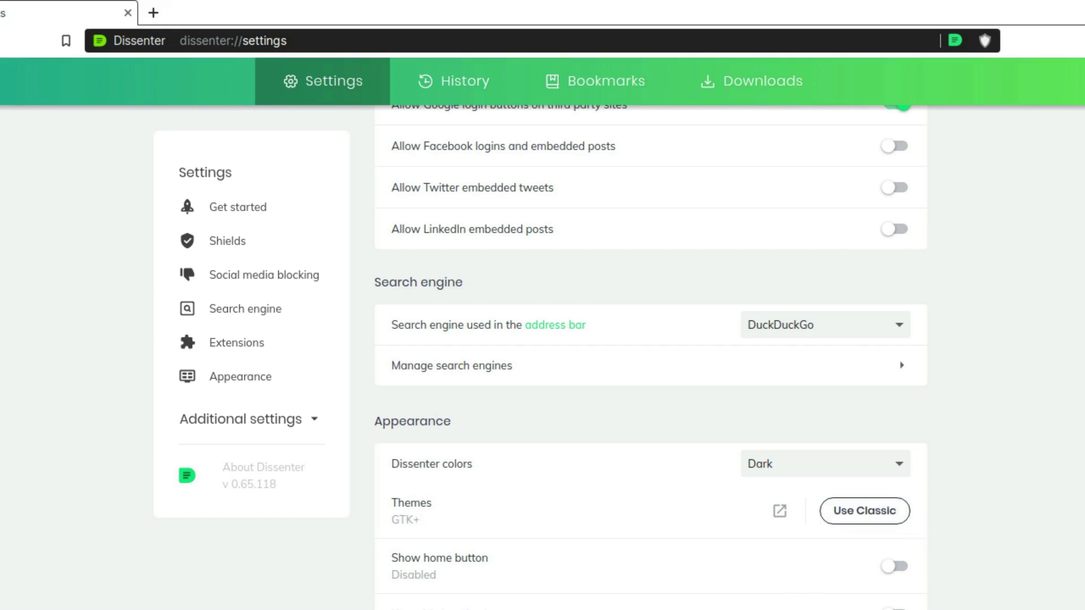
left_click(896, 566)
left_click(896, 566)
- Close the settings tab and go to youtube.com/switchedtolinux
scroll(717, 428, "up", 15)
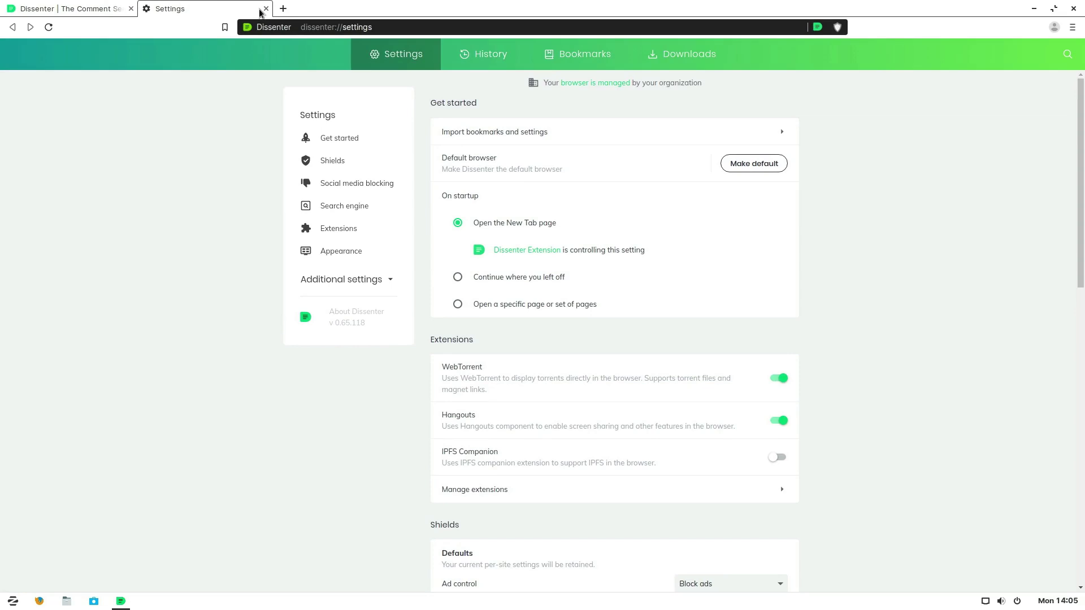
left_click(265, 8)
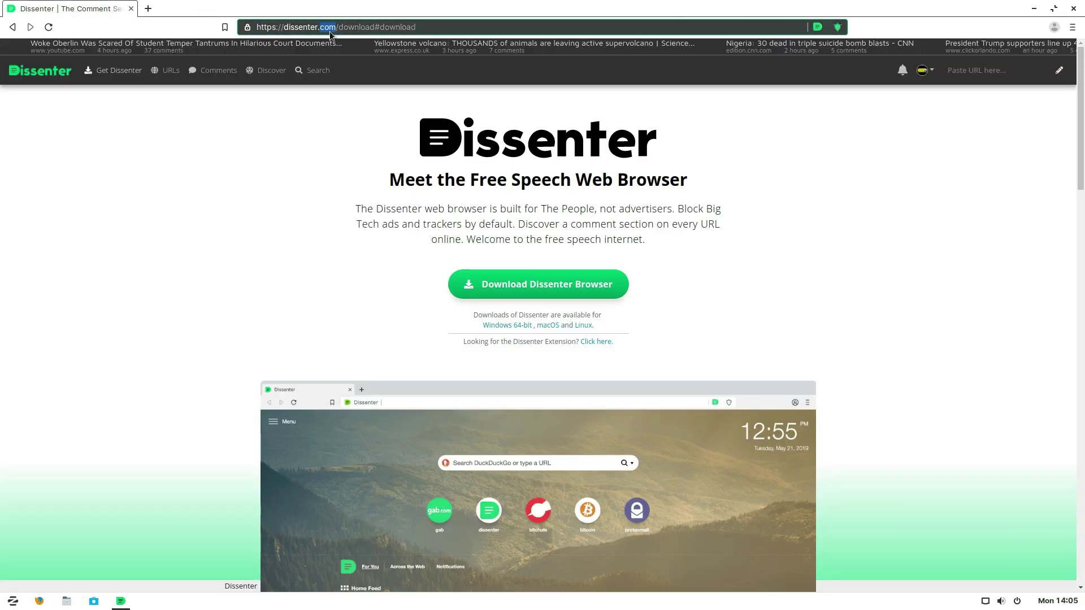
left_click(331, 29)
double_click(331, 28)
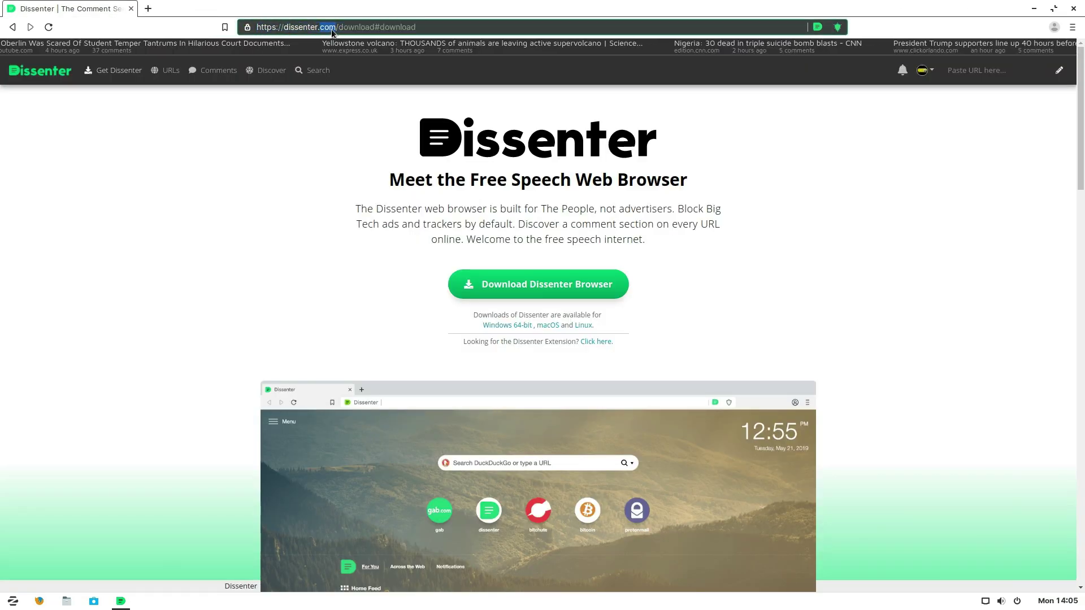
triple_click(331, 28)
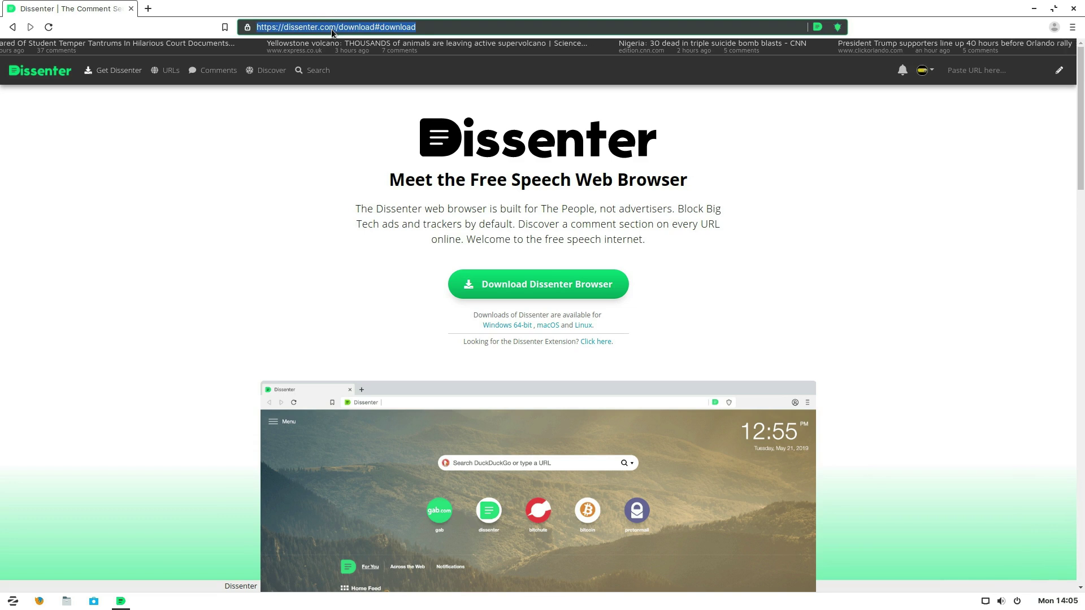
type("switch")
key("BackSpace")
key("BackSpace")
key("BackSpace")
key("BackSpace")
key("BackSpace")
key("BackSpace")
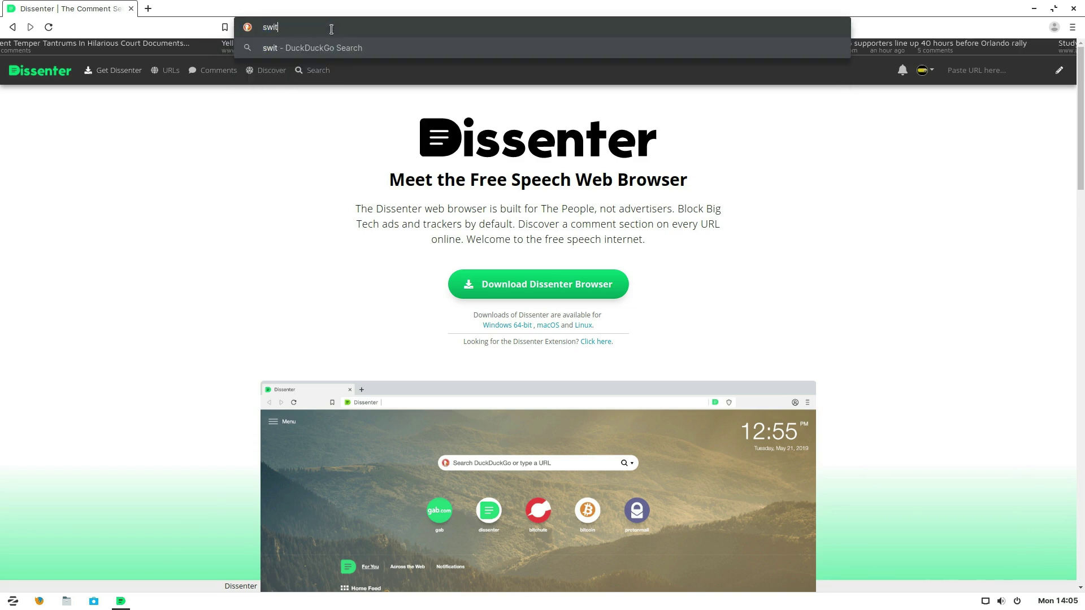
type("youtub")
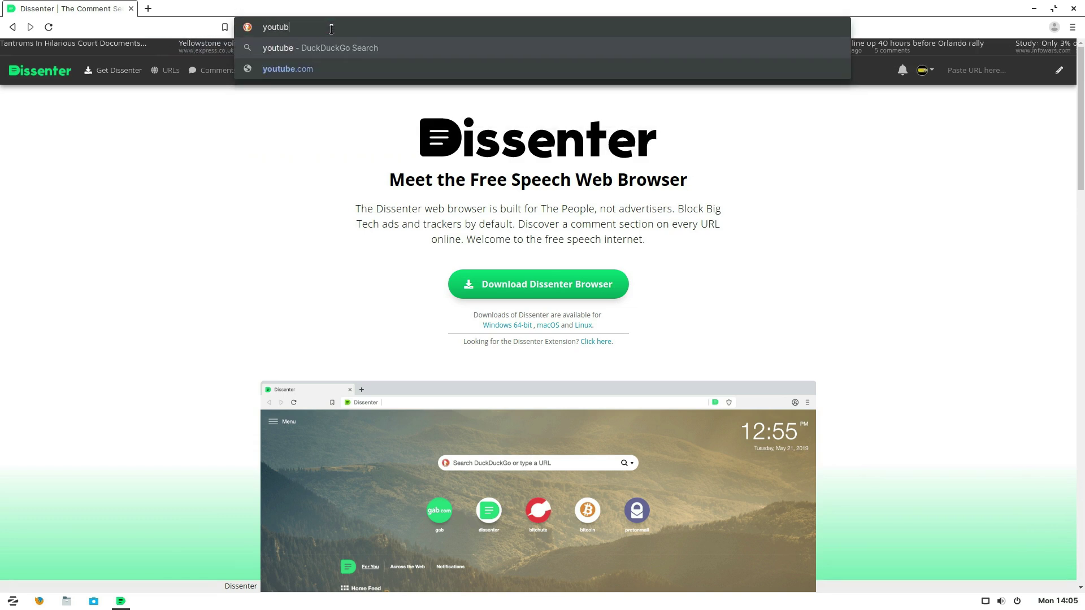
type("e.com")
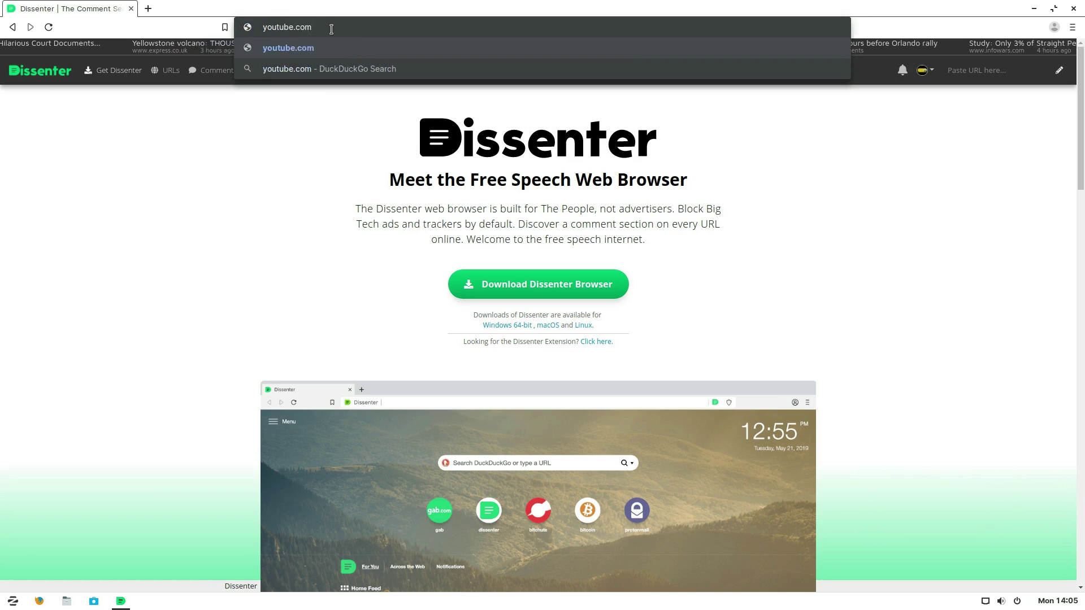
type("/s")
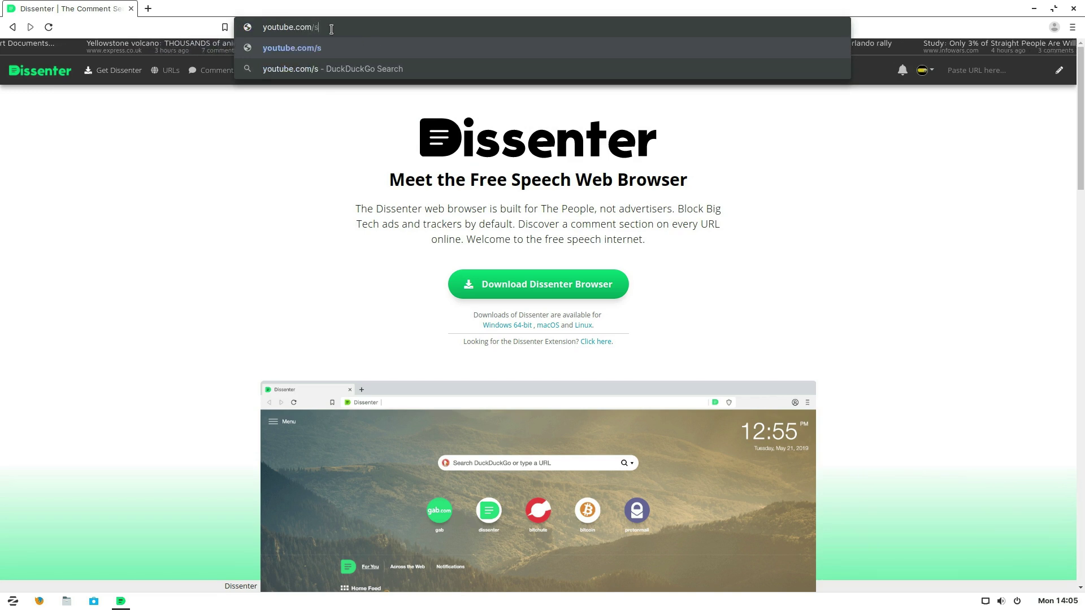
type("witchedtolinux")
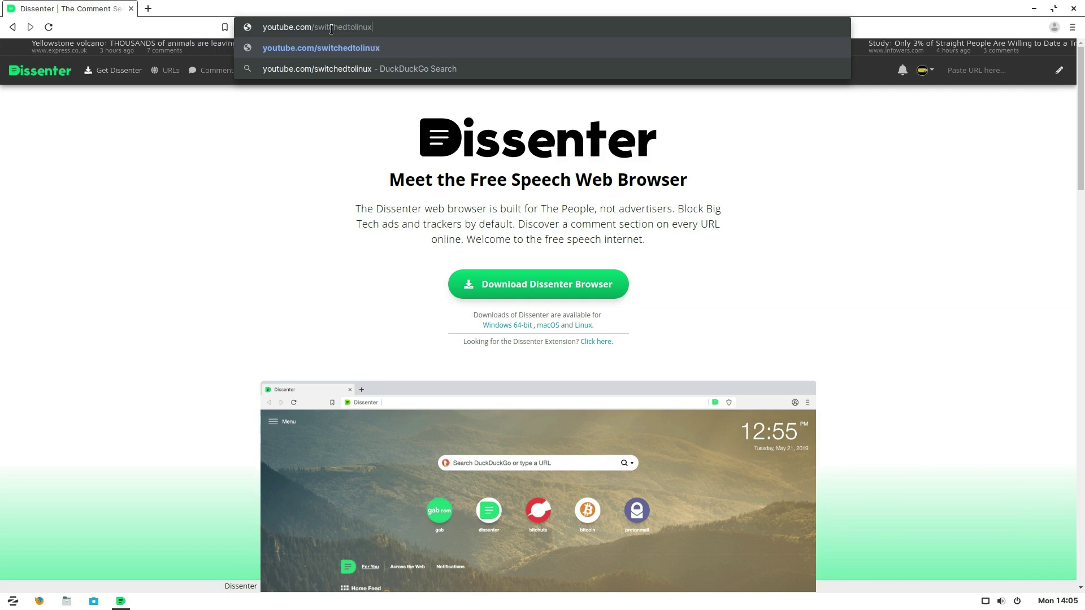
key("Return")
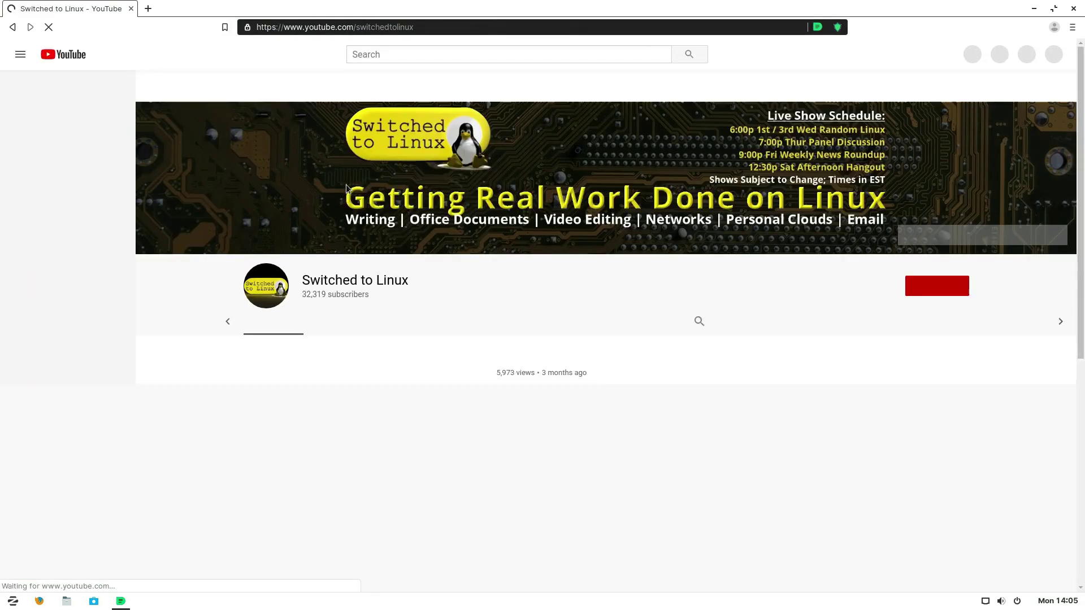
- Play the Switched to Linux intro video in fullscreen, then return to the channel page
scroll(396, 381, "down", 1)
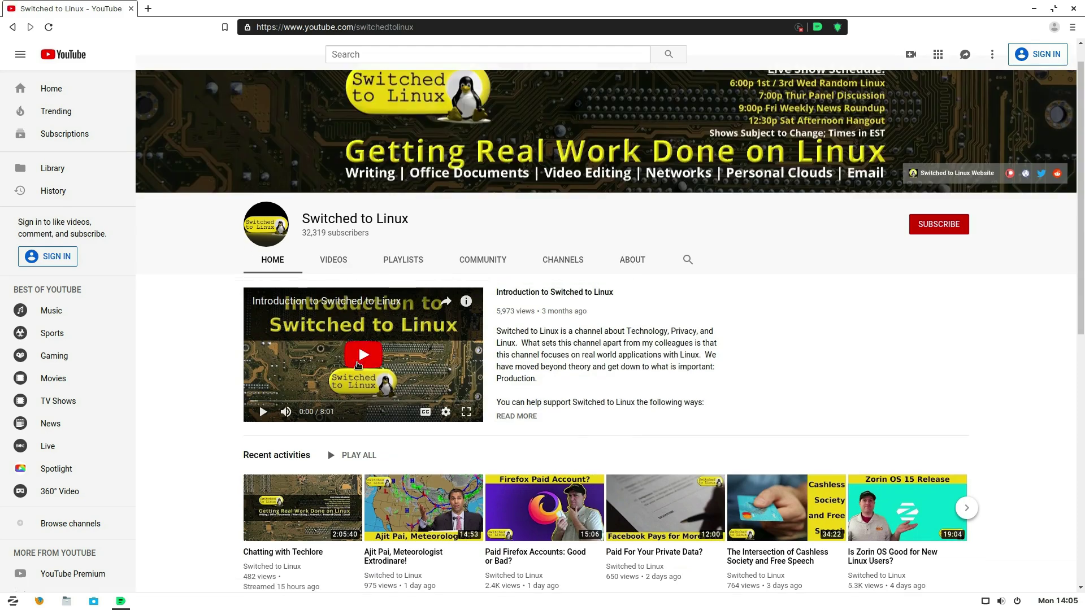
left_click(357, 365)
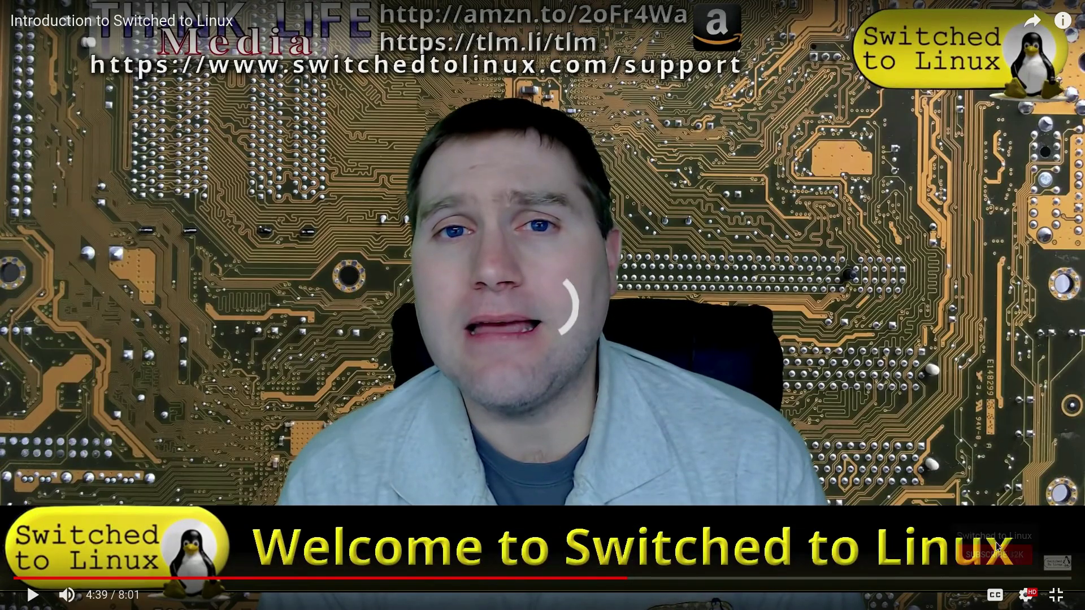
left_click(997, 547)
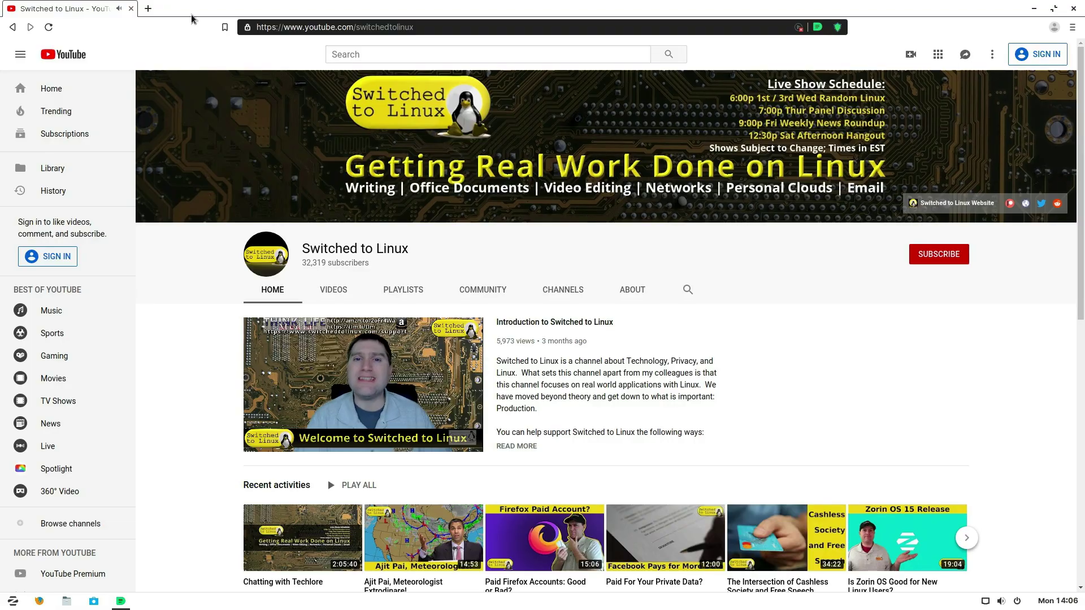
left_click(327, 29)
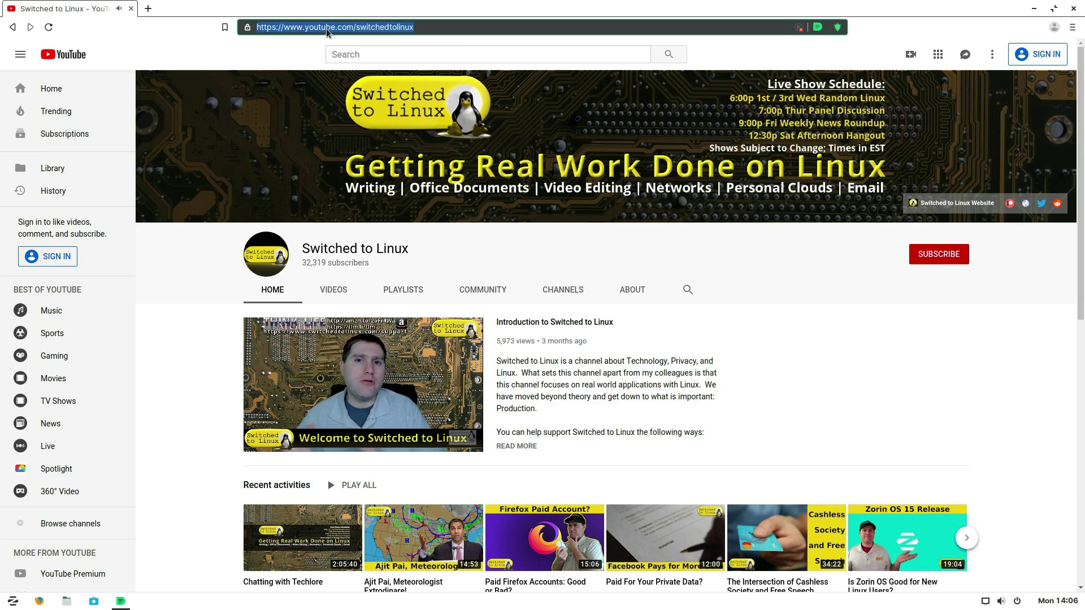
- Load view.yahoo.com, skip the show picker, and open the MasterChef 'Auditions, Part 2 / The Battle Round' episode
type("view")
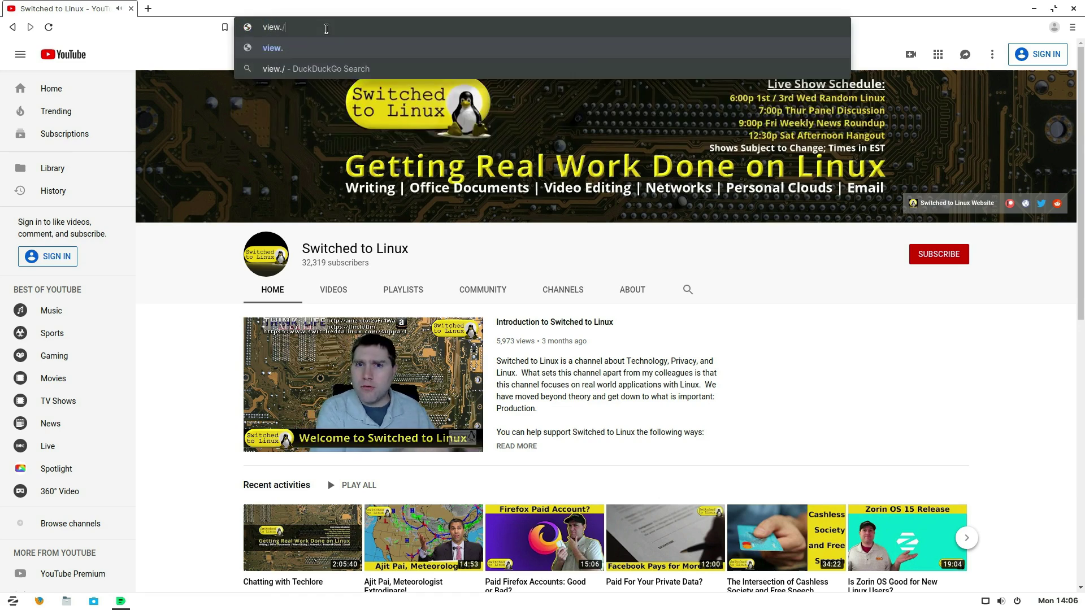
type(".yahoo.co")
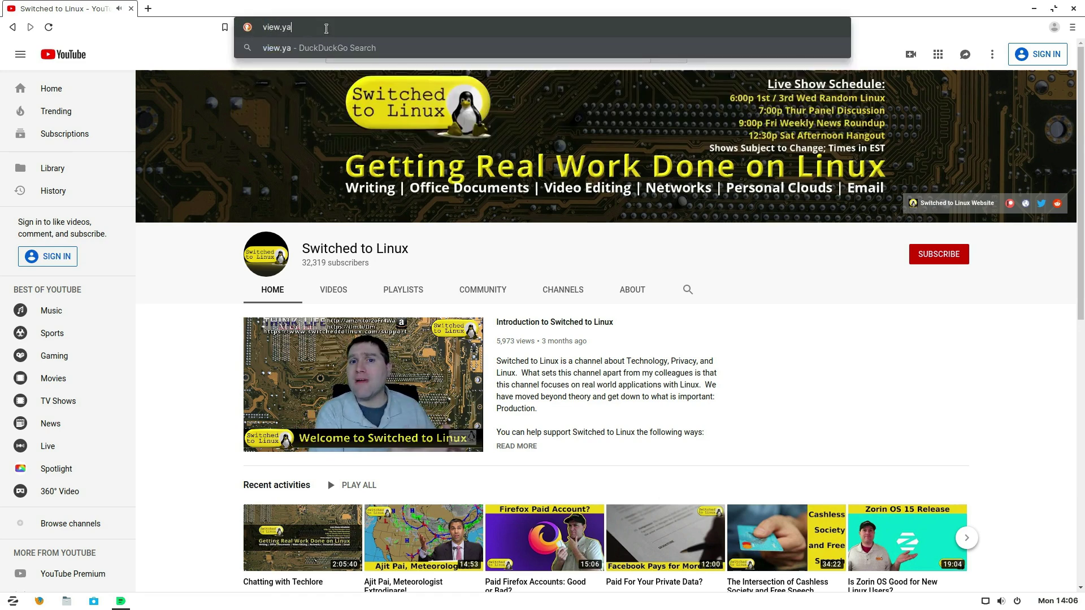
type("m")
key("Return")
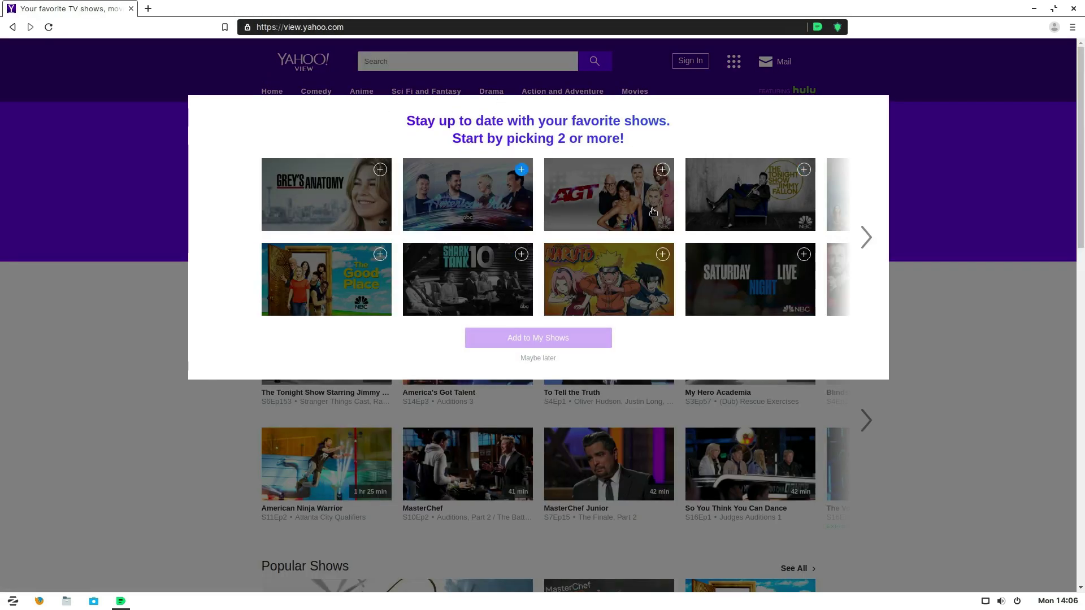
left_click(536, 359)
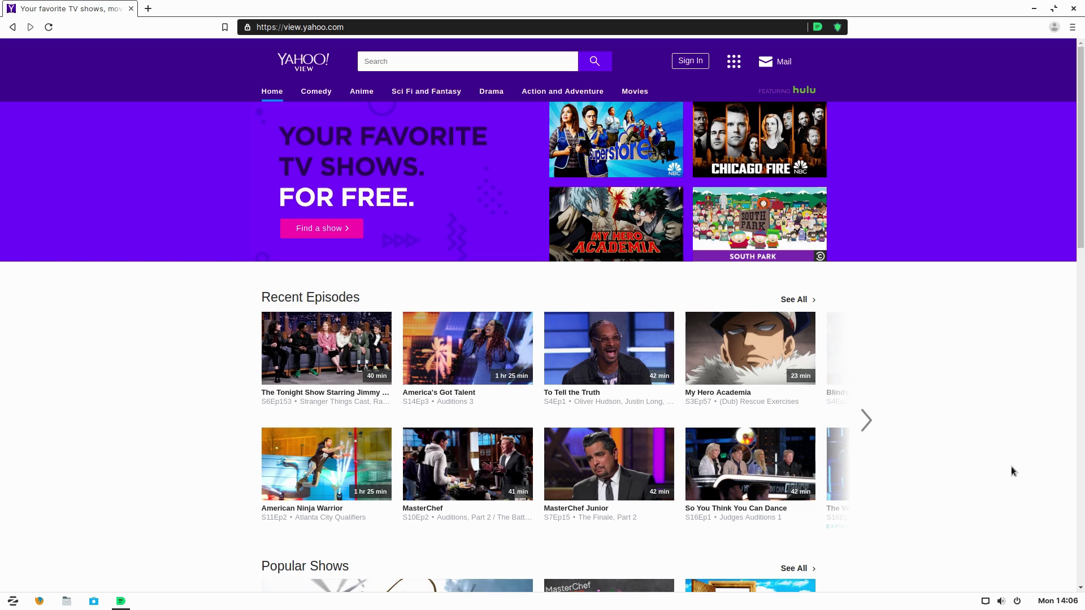
left_click(503, 521)
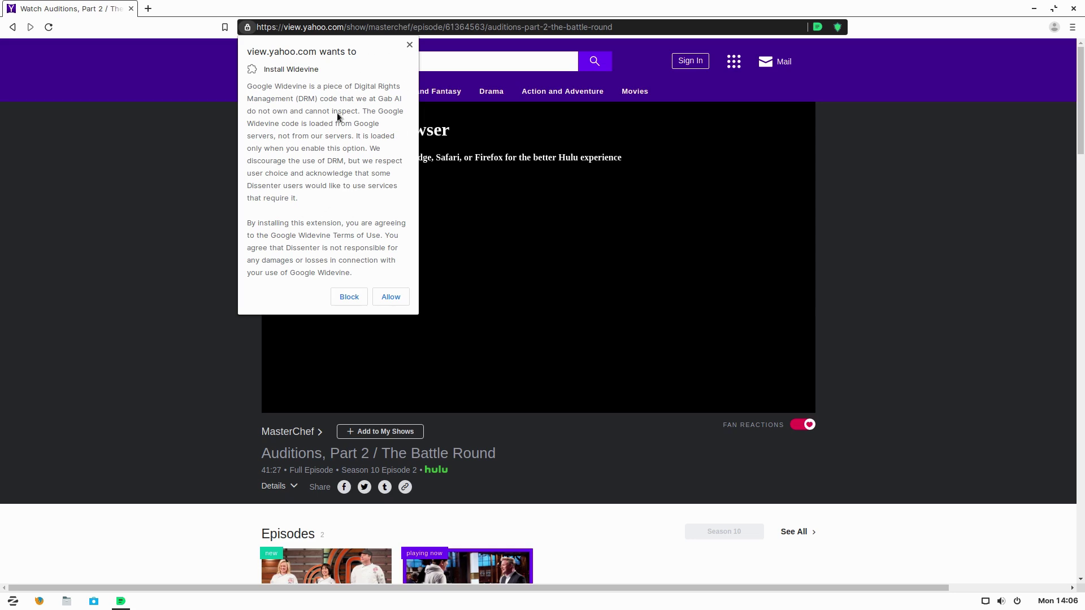
- Allow Widevine to install for DRM playback and restart the browser to enable it
left_click(393, 298)
left_click(382, 297)
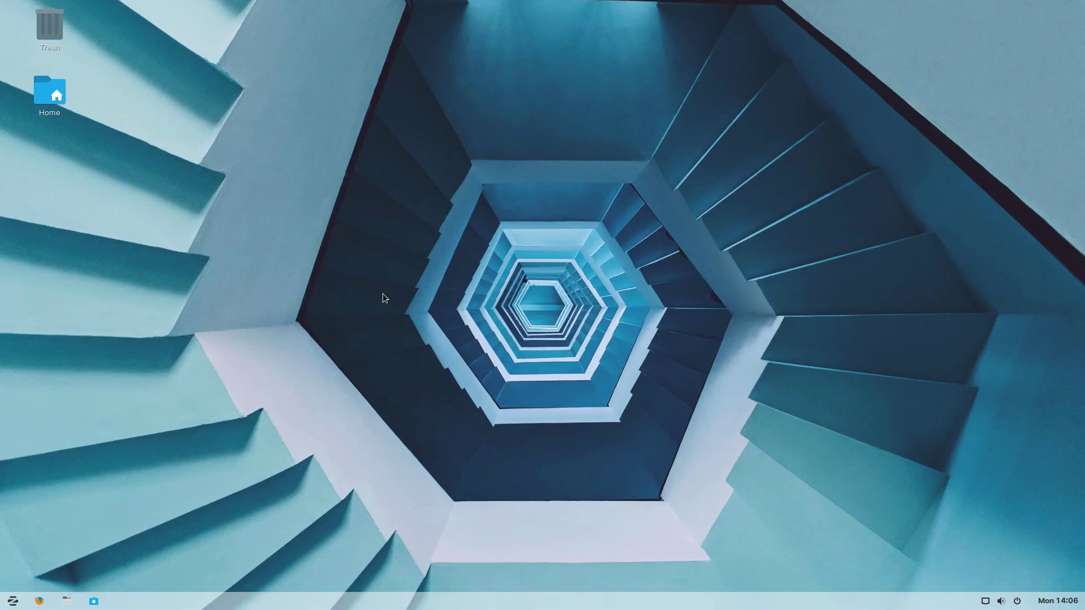
left_click(838, 27)
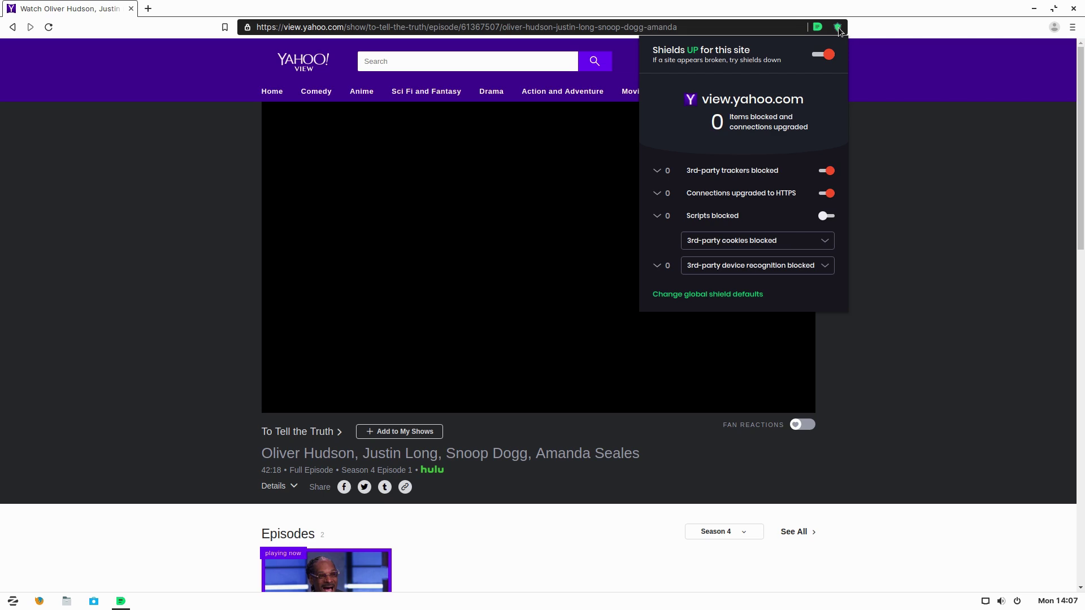
- Turn off shields and third-party tracker blocking for Yahoo View, then bring up its autoplay options
left_click(828, 171)
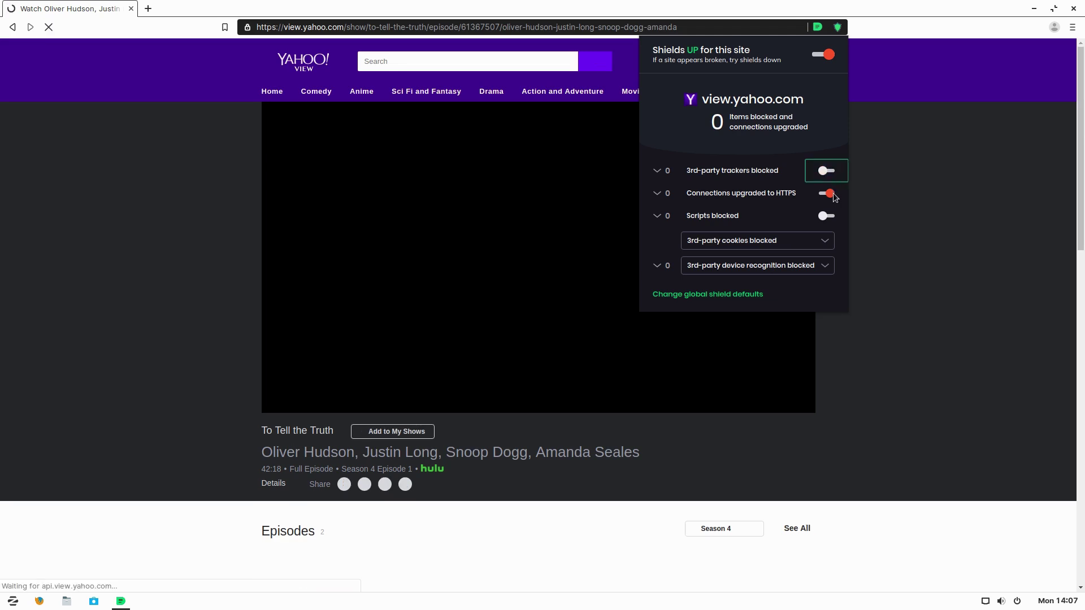
left_click(822, 54)
left_click(910, 180)
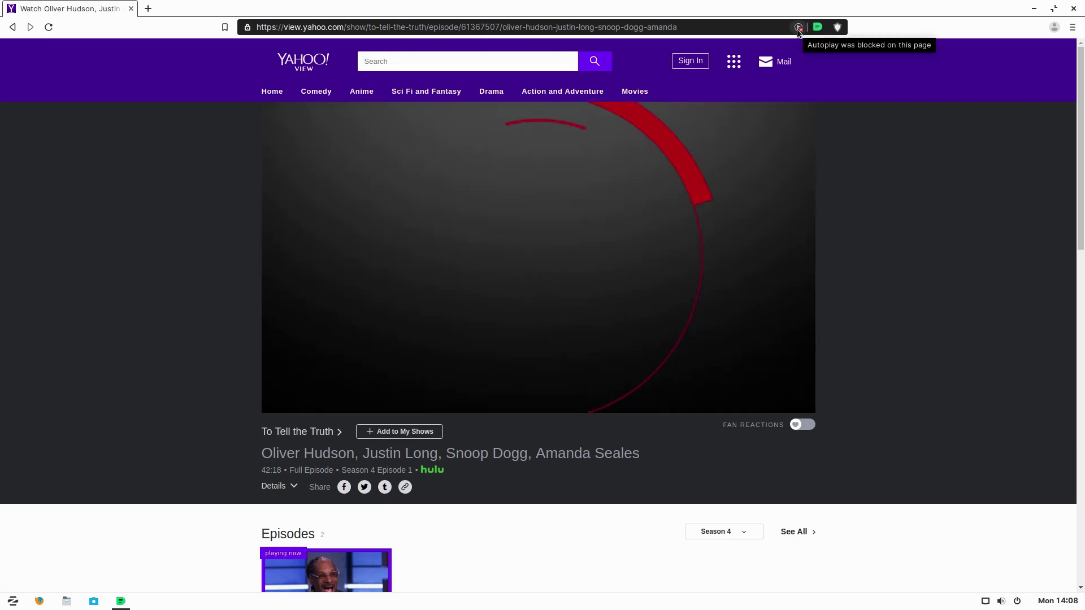
left_click(798, 28)
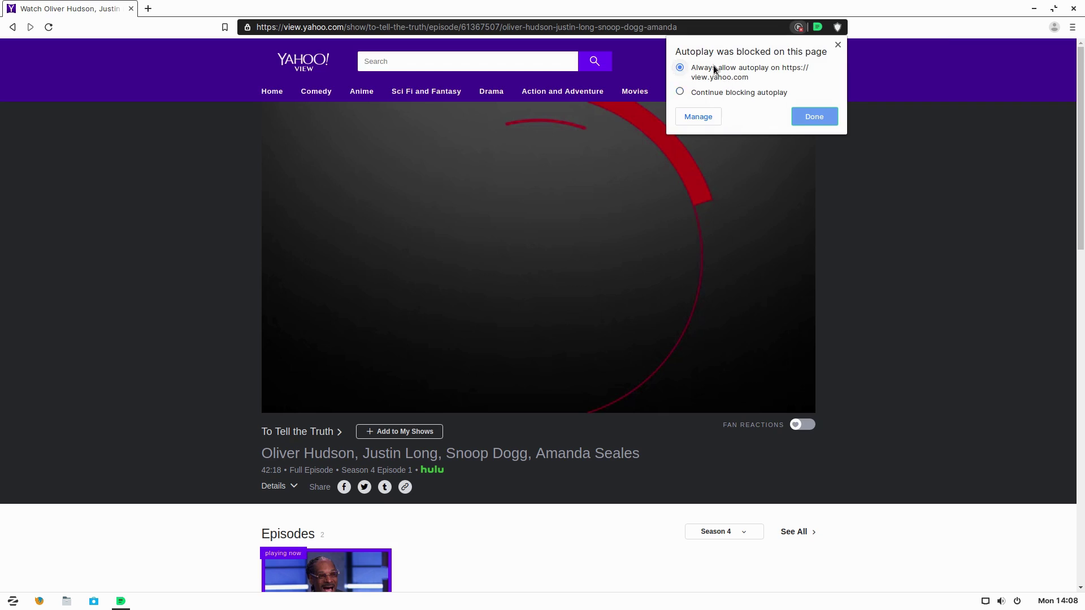
- Always allow autoplay on view.yahoo.com, start the To Tell the Truth episode, and pause its pre-roll ad
left_click(825, 118)
left_click(461, 327)
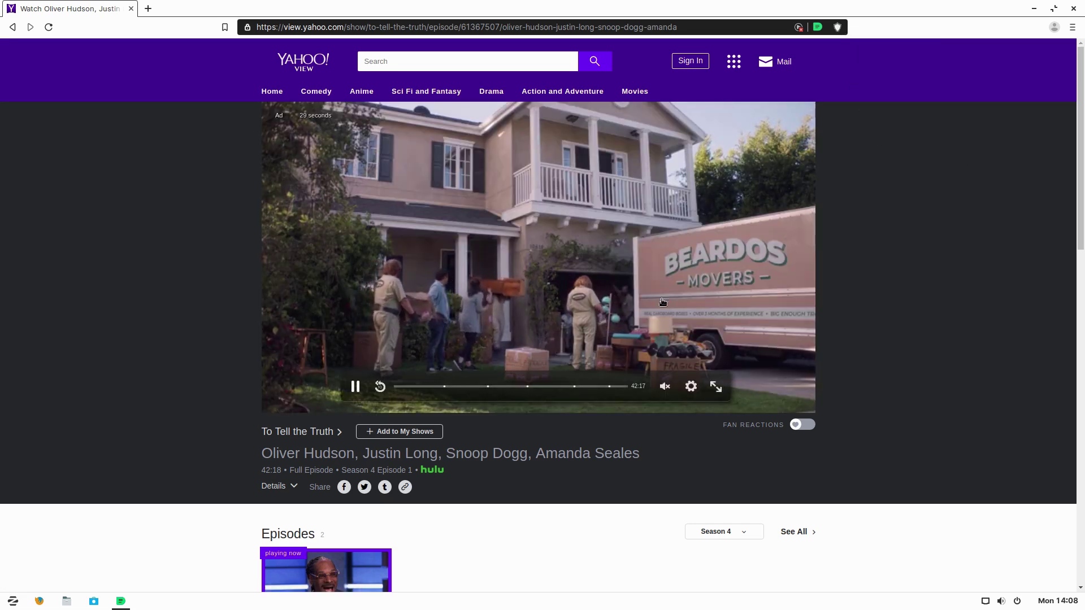
left_click(354, 385)
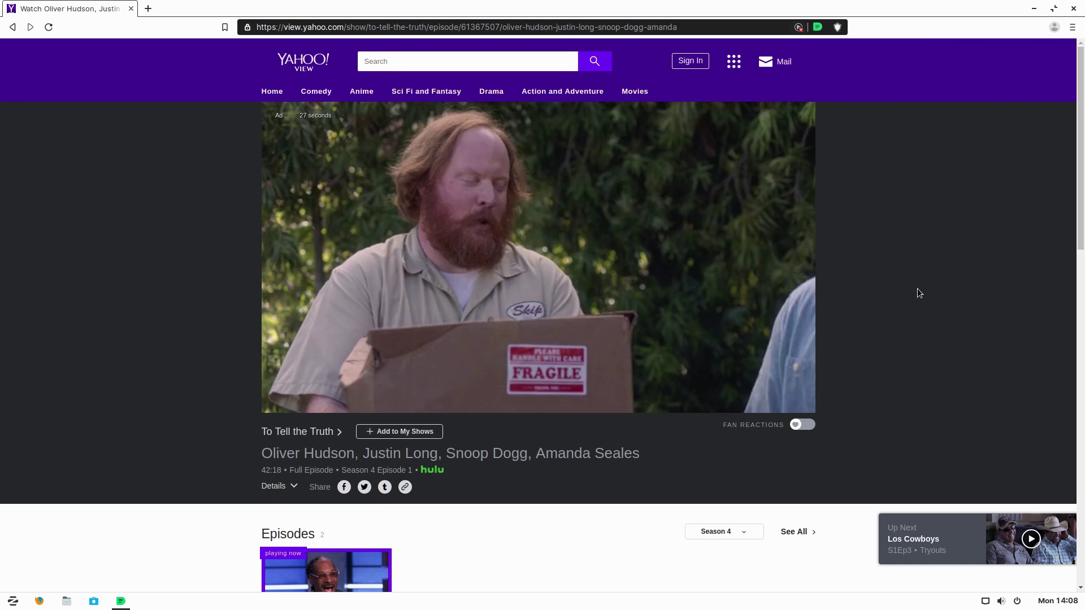
mouse_move(546, 330)
scroll(833, 278, "down", 2)
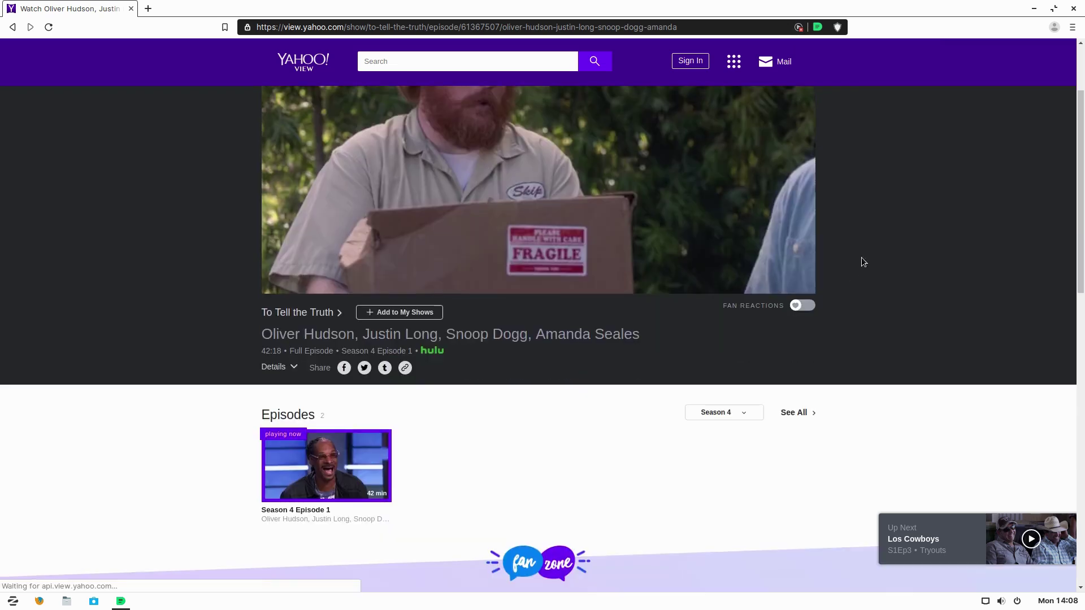
scroll(862, 261, "up", 2)
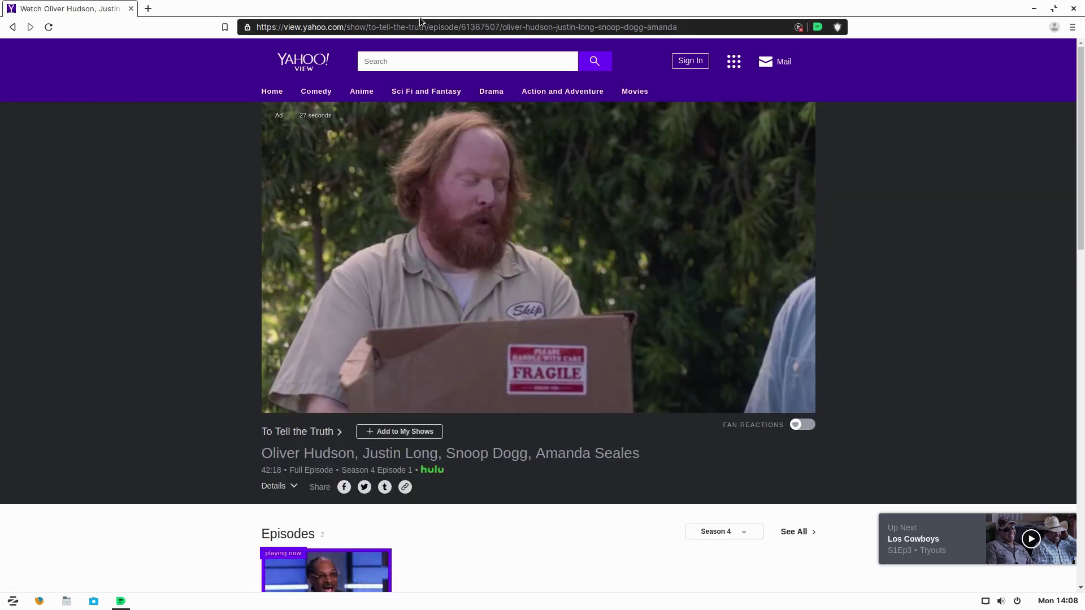
left_click(817, 28)
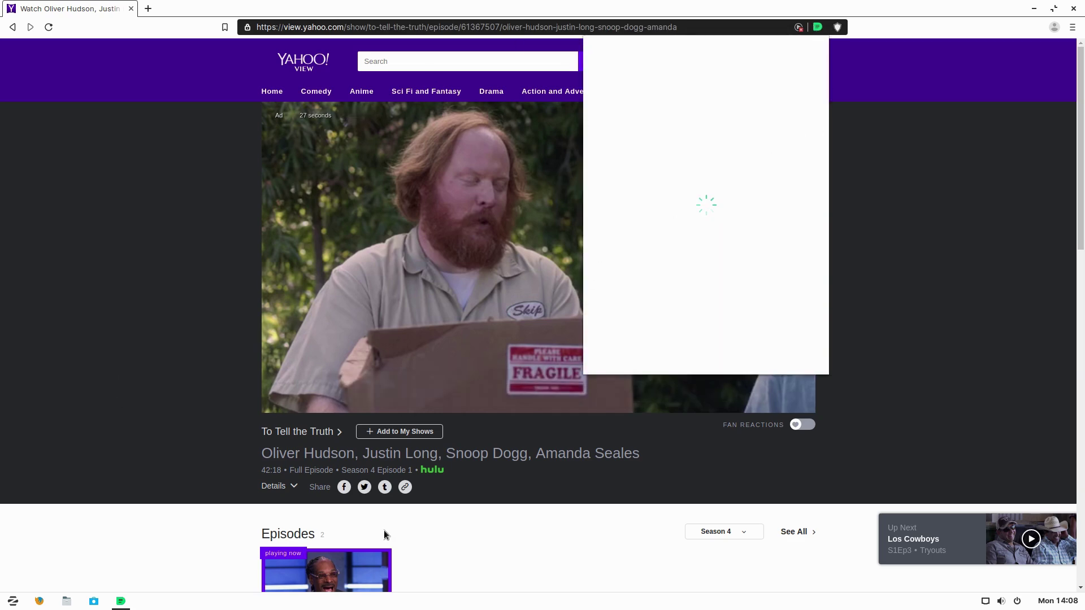
scroll(181, 503, "down", 7)
scroll(184, 493, "down", 5)
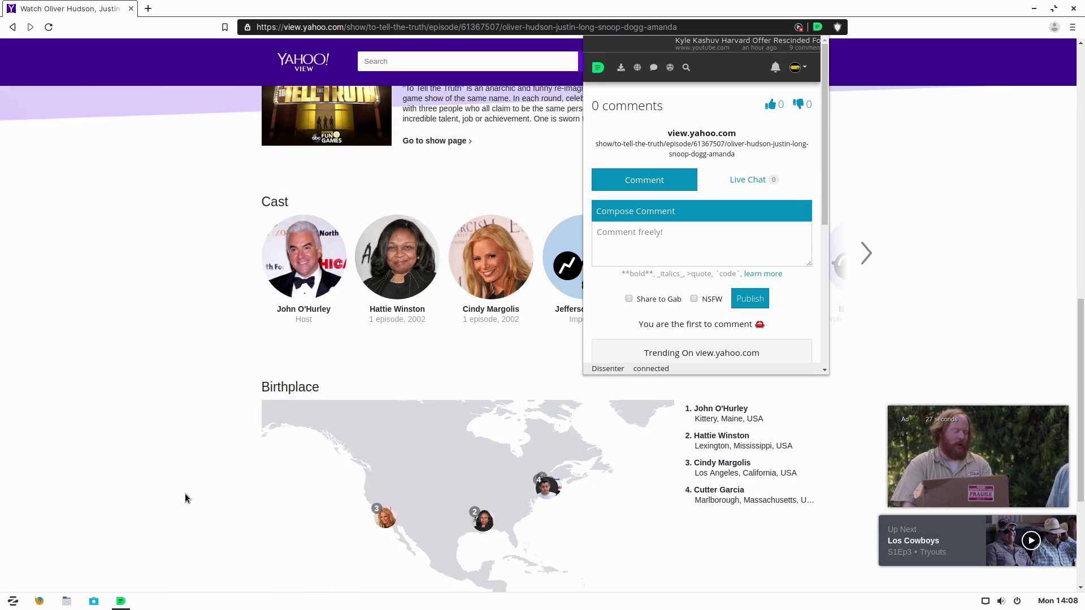
scroll(185, 493, "up", 12)
scroll(723, 279, "down", 6)
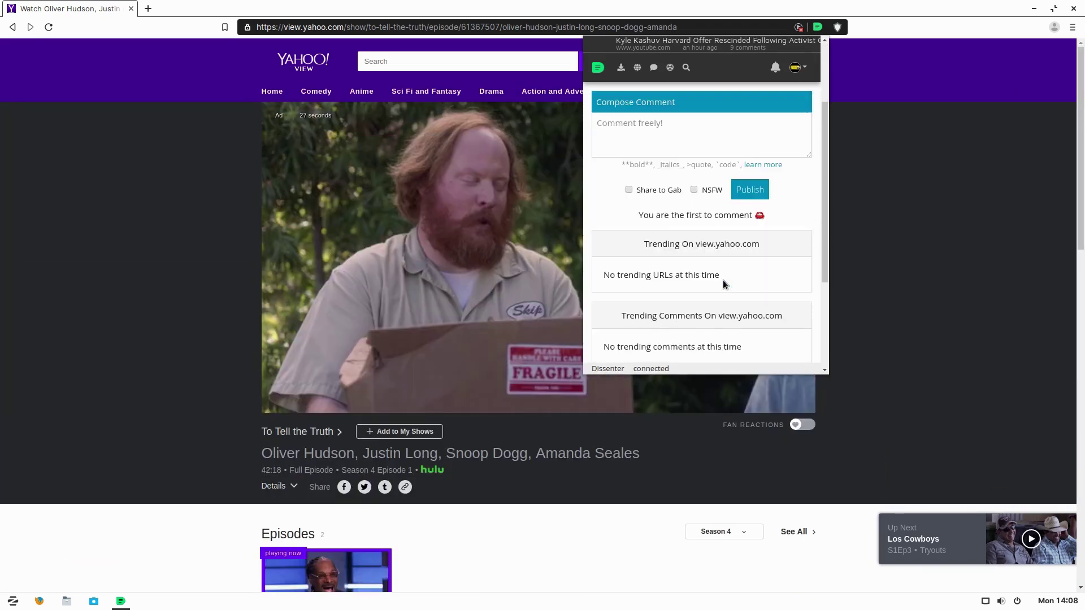
scroll(723, 294, "up", 6)
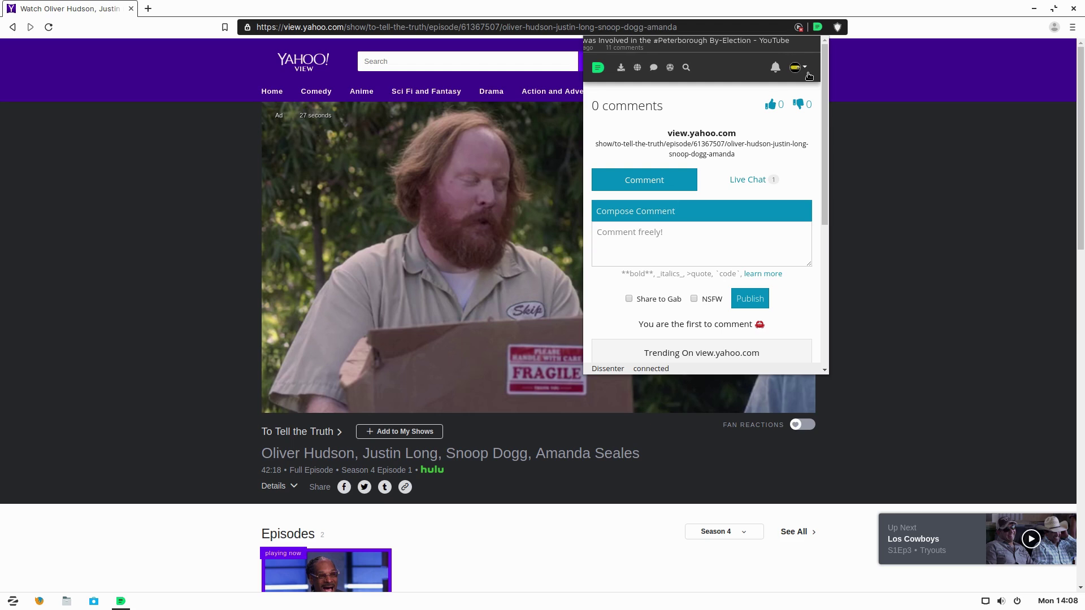
left_click(896, 75)
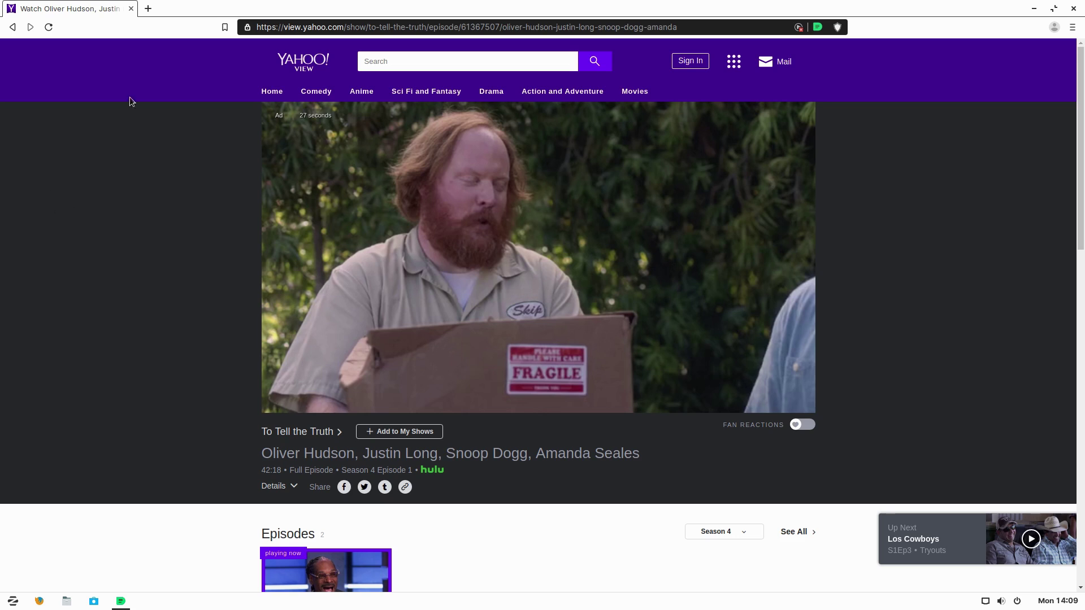
left_click(330, 29)
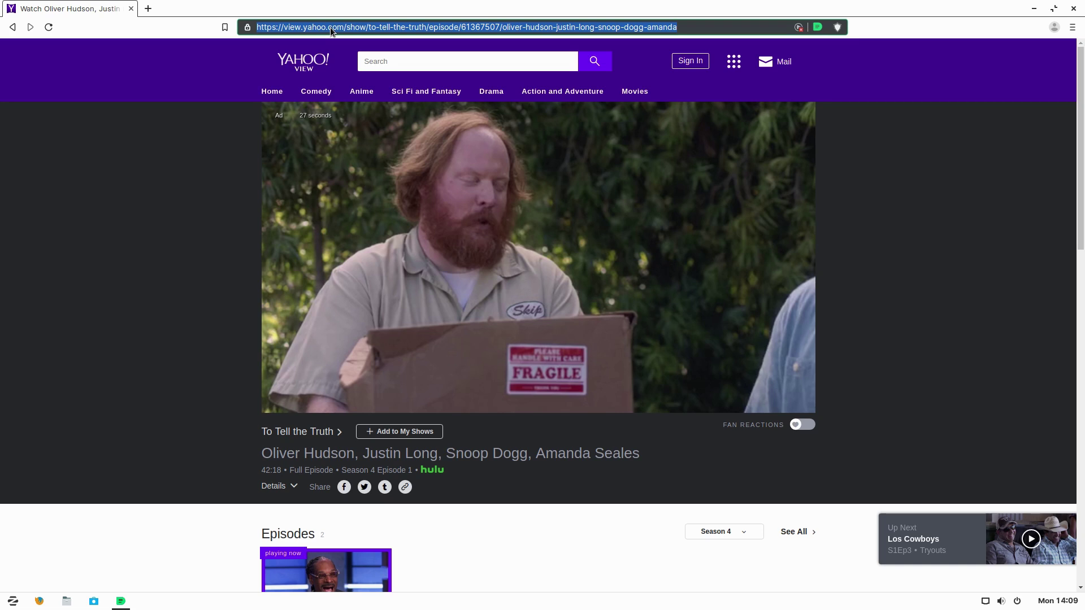
- Load cnn.com in place of Yahoo View and select its address for replacement
type("cnn.com")
key("Return")
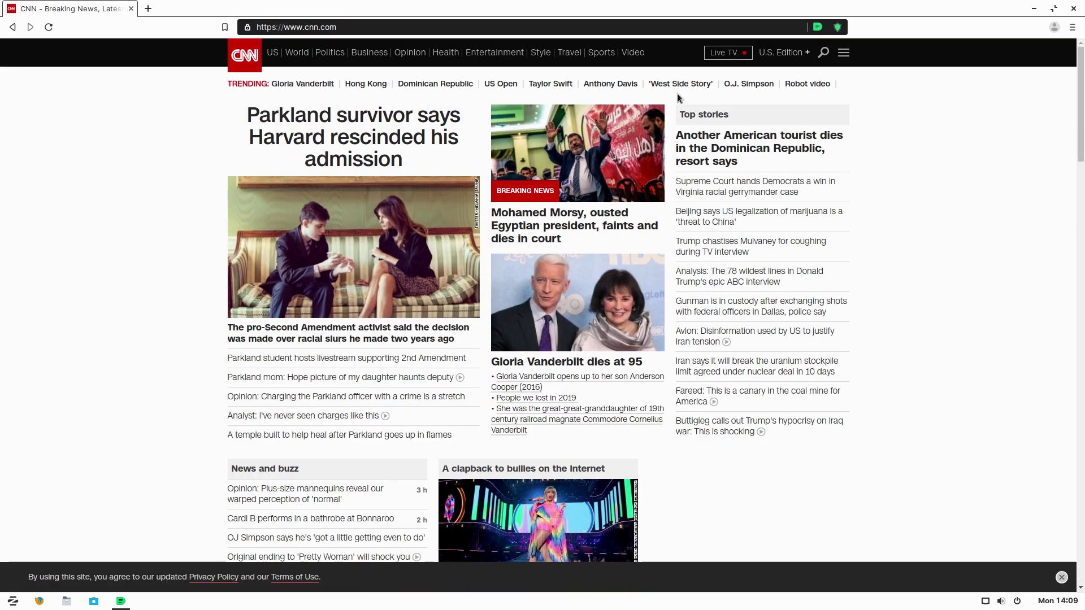
left_click(390, 23)
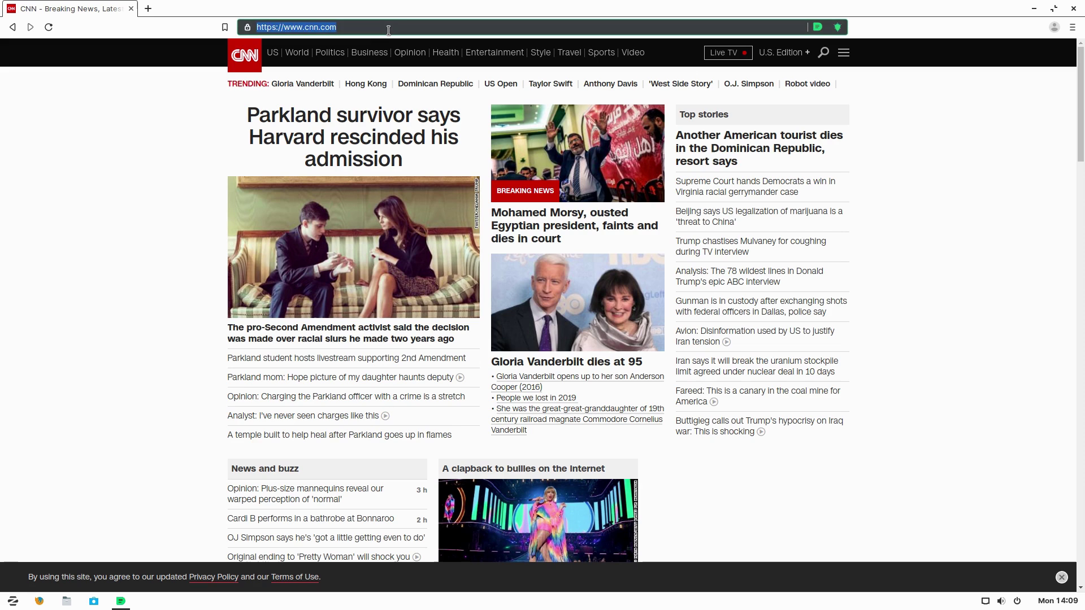
- Visit firefox.com, correcting the stray extra dot in the address
type("firefox..com")
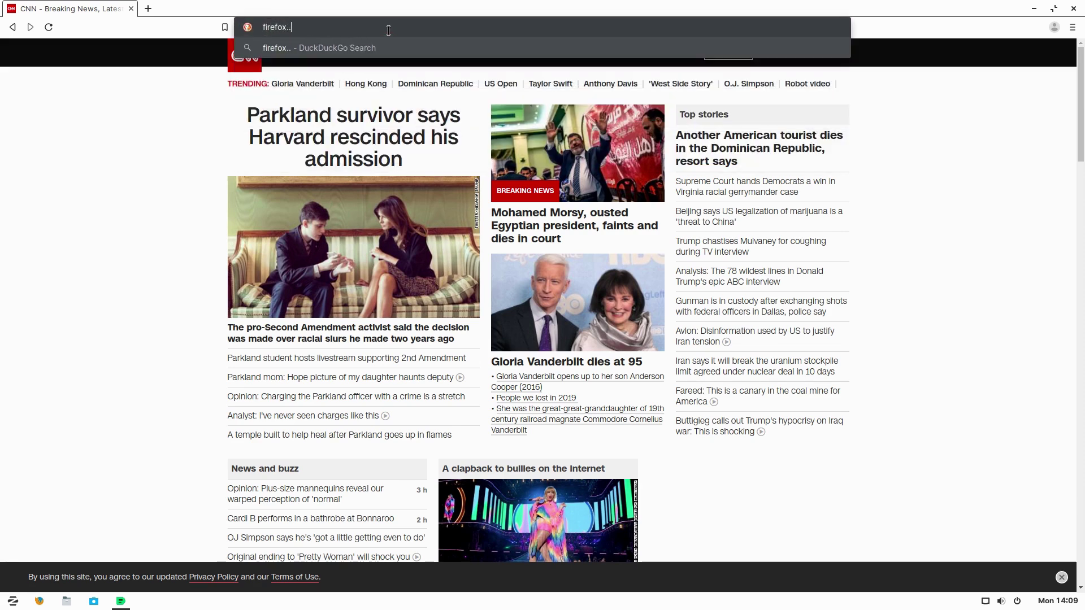
key("BackSpace")
key("BackSpace")
key("BackSpace")
key("BackSpace")
type("com")
key("Return")
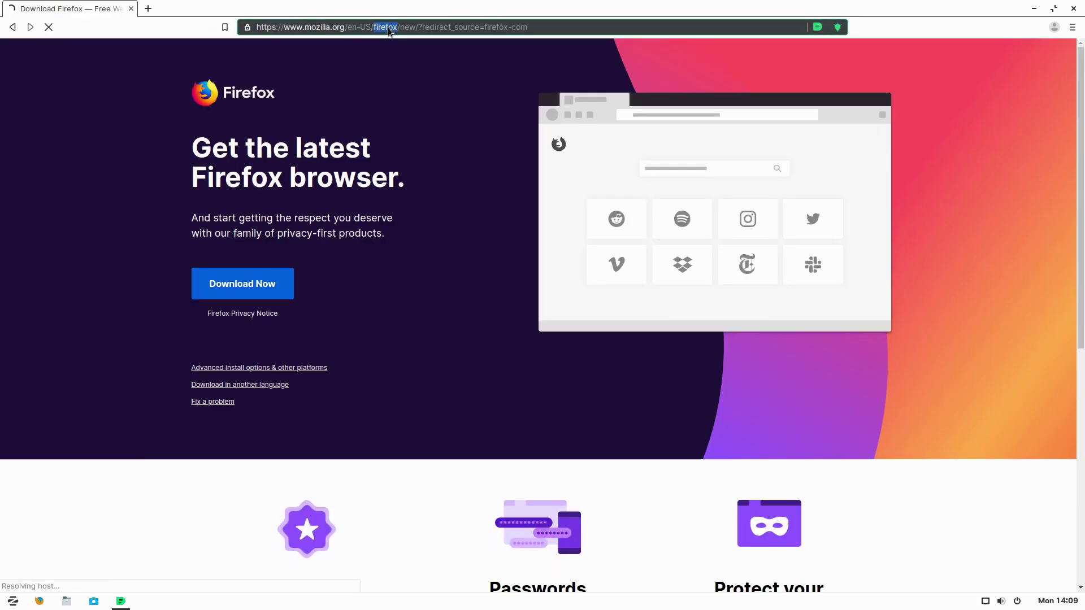
- Go to foxnews.com and open the Supreme Court story on Paul Manafort
triple_click(388, 28)
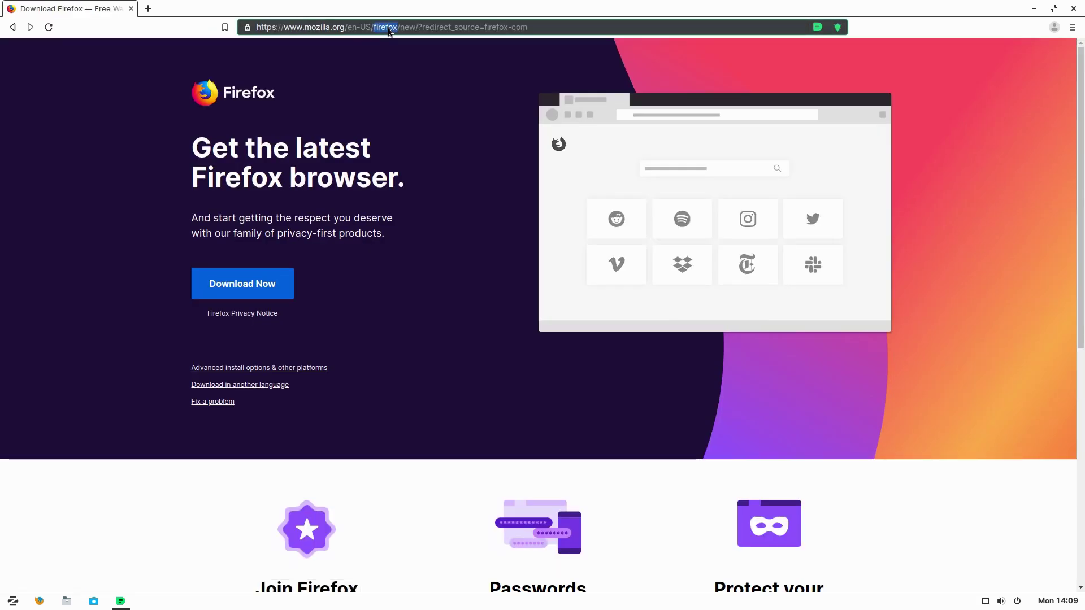
type("foxnews.com")
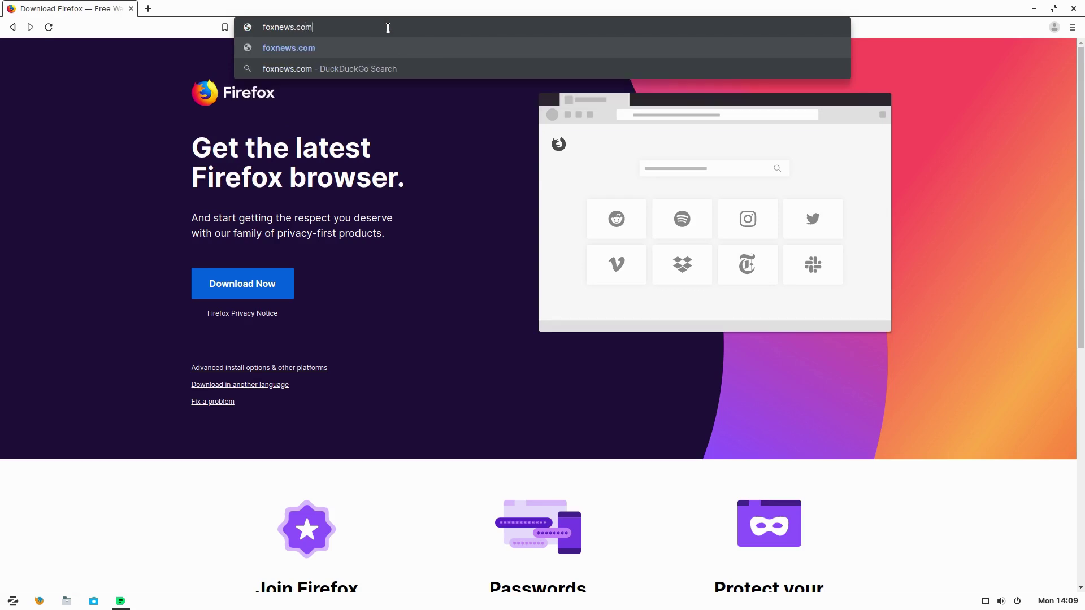
key("Return")
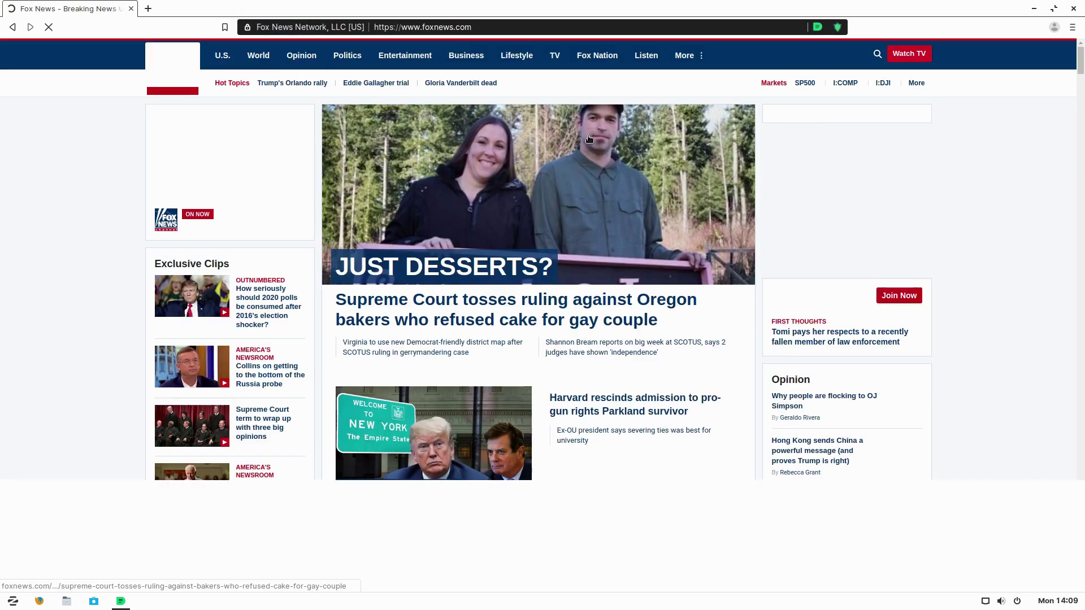
scroll(864, 238, "down", 3)
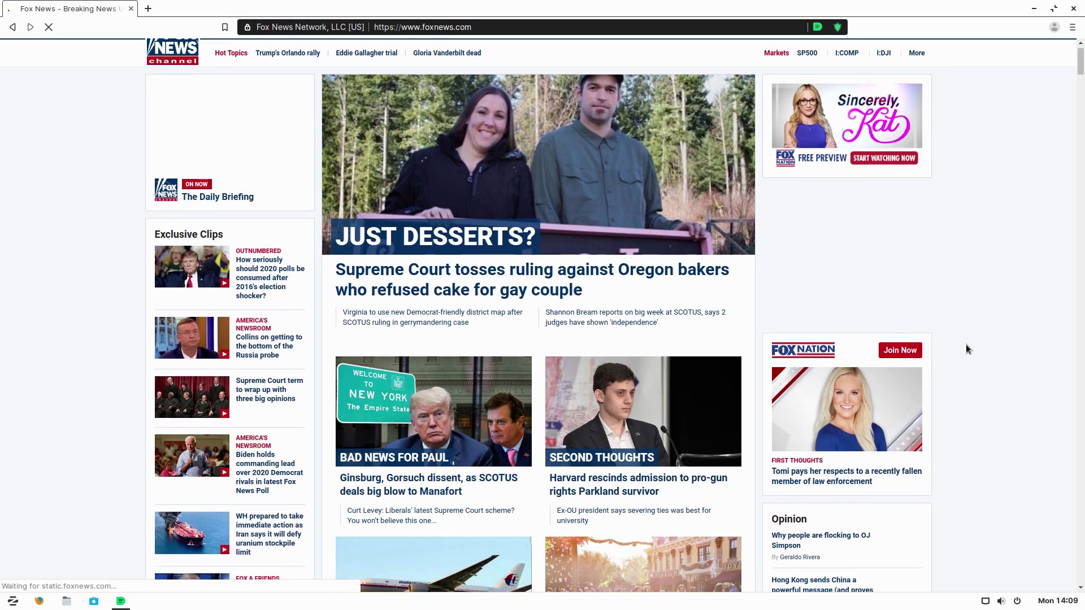
left_click(444, 338)
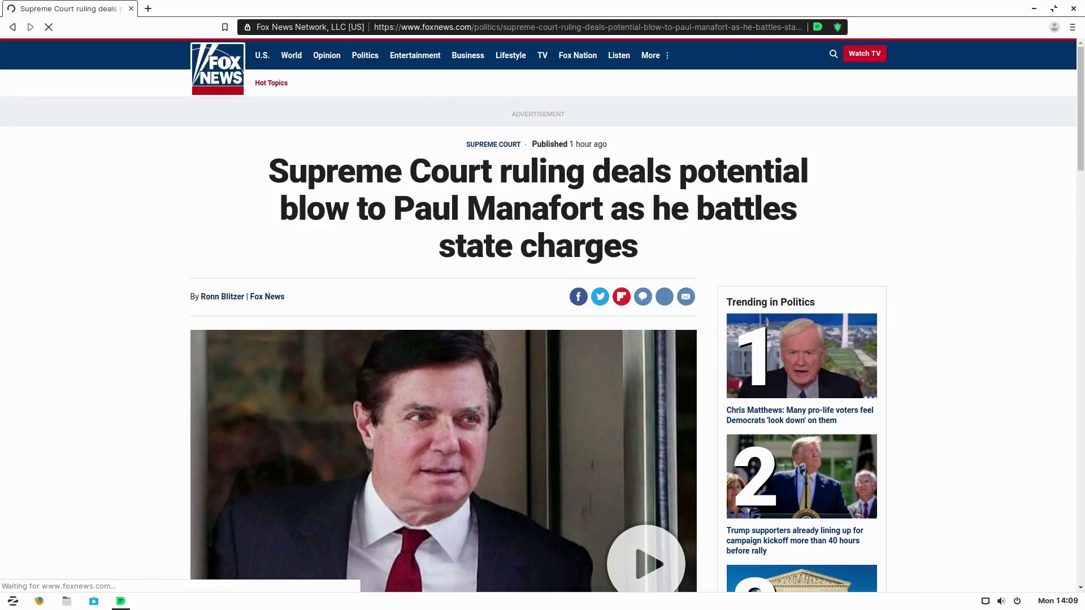
- Open the article's video on video.foxnews.com, then play the Manafort Rikers Island clip briefly and pause it
scroll(618, 502, "down", 1)
left_click(619, 503)
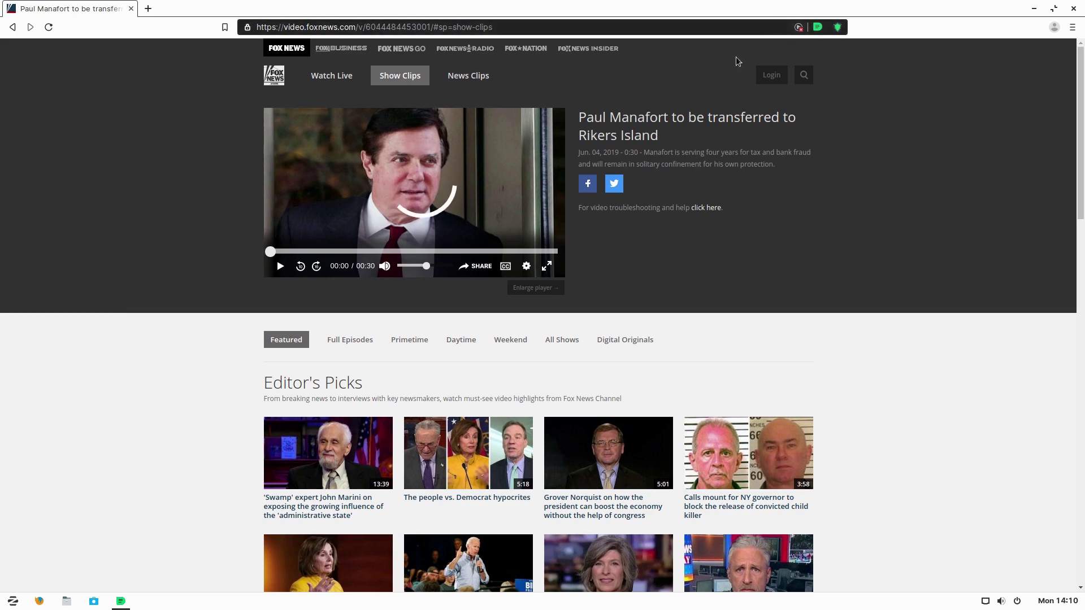
left_click(279, 267)
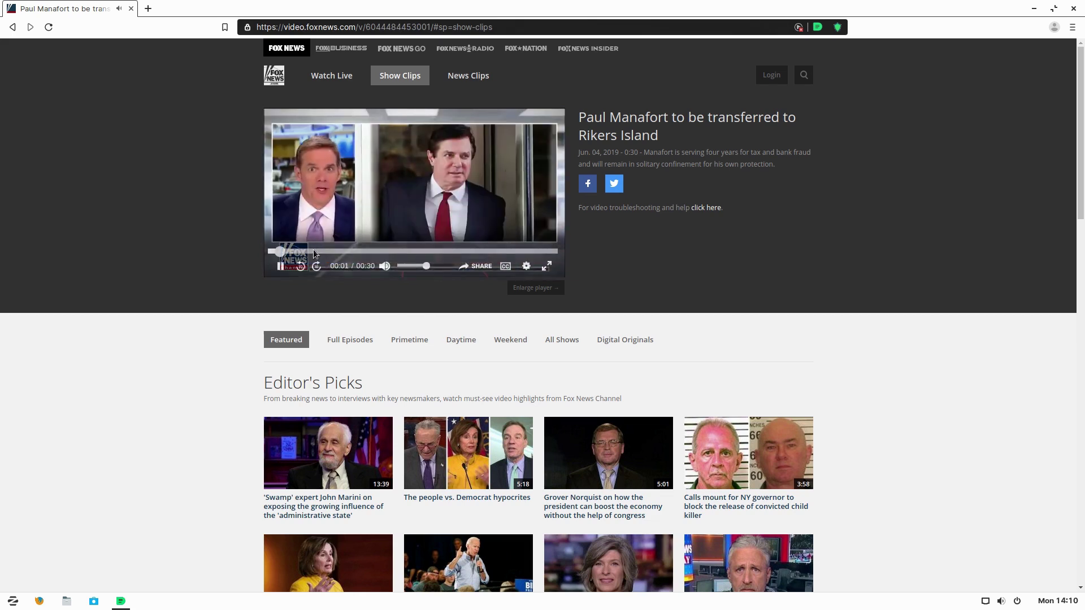
left_click(280, 267)
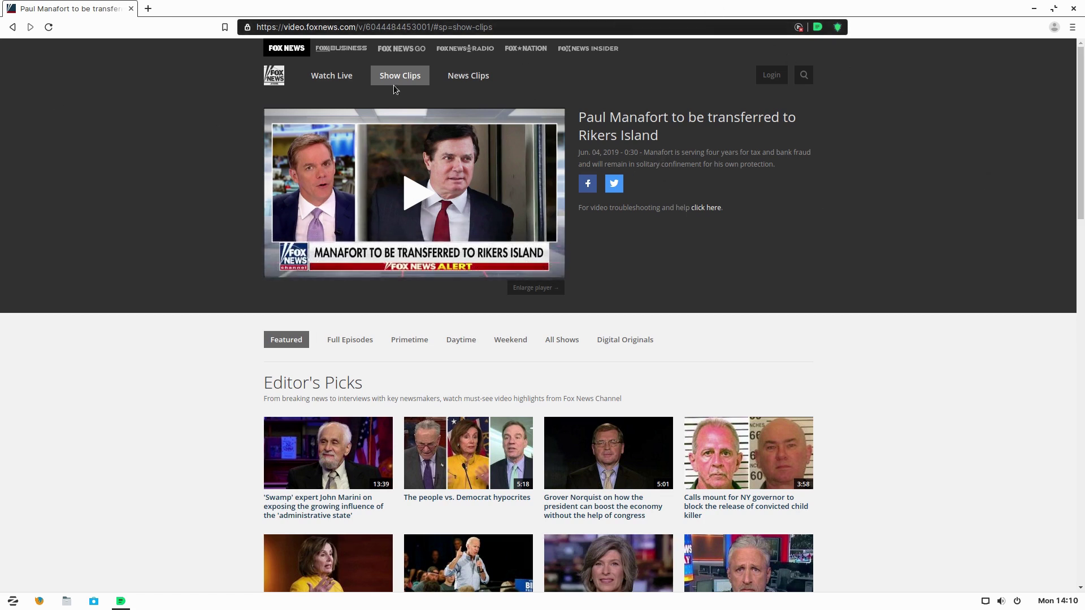
scroll(778, 270, "down", 3)
scroll(803, 255, "up", 3)
scroll(761, 174, "down", 5)
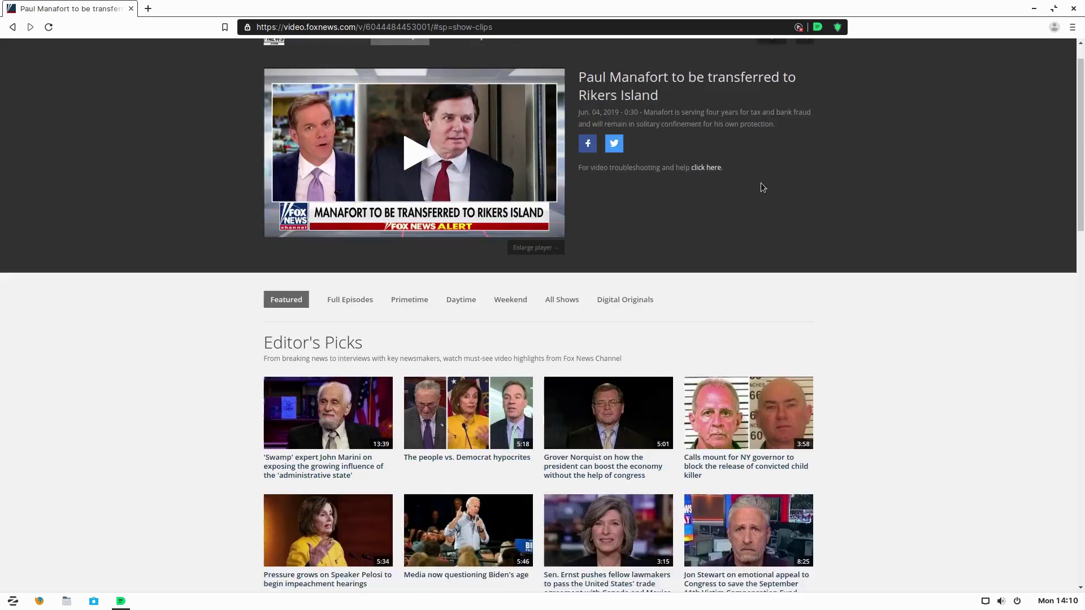
scroll(760, 183, "up", 4)
scroll(760, 187, "up", 1)
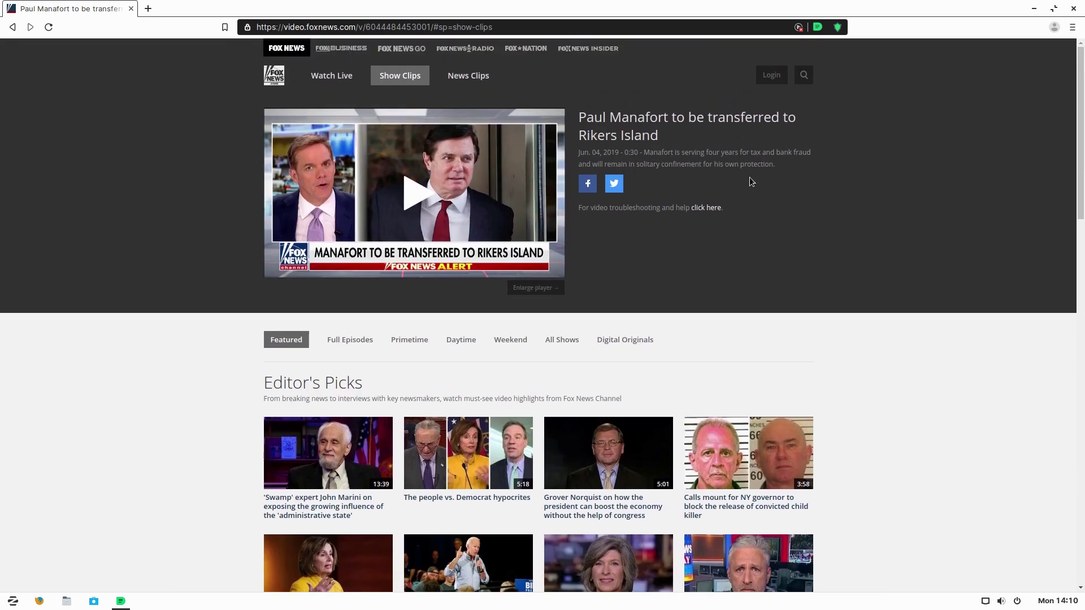